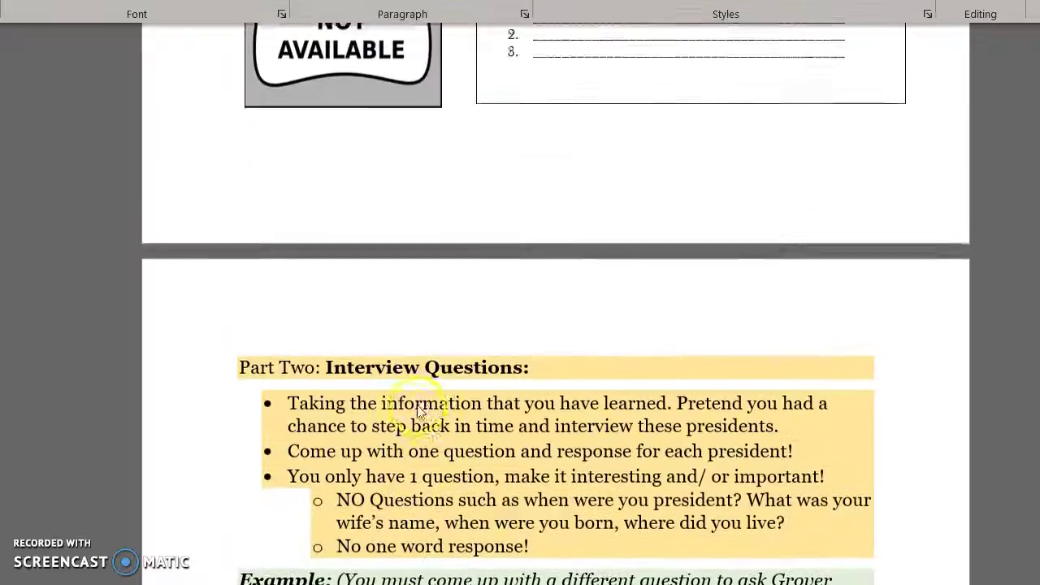
# Step: Scroll up from Part Two: Interview Questions back to the Ulysses S. Grant page
pyautogui.scroll(10, 408, 411)
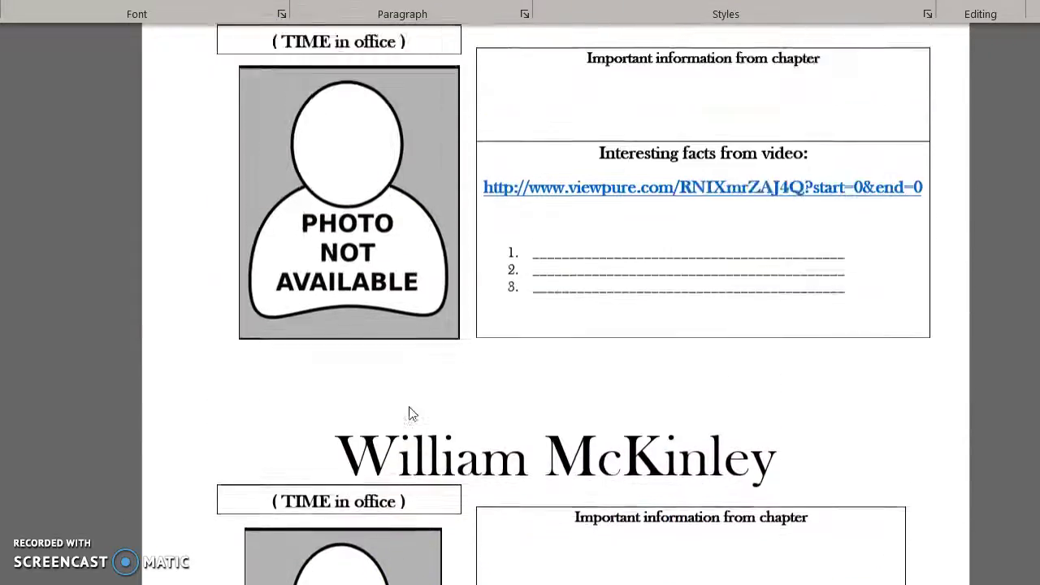
pyautogui.scroll(10, 409, 413)
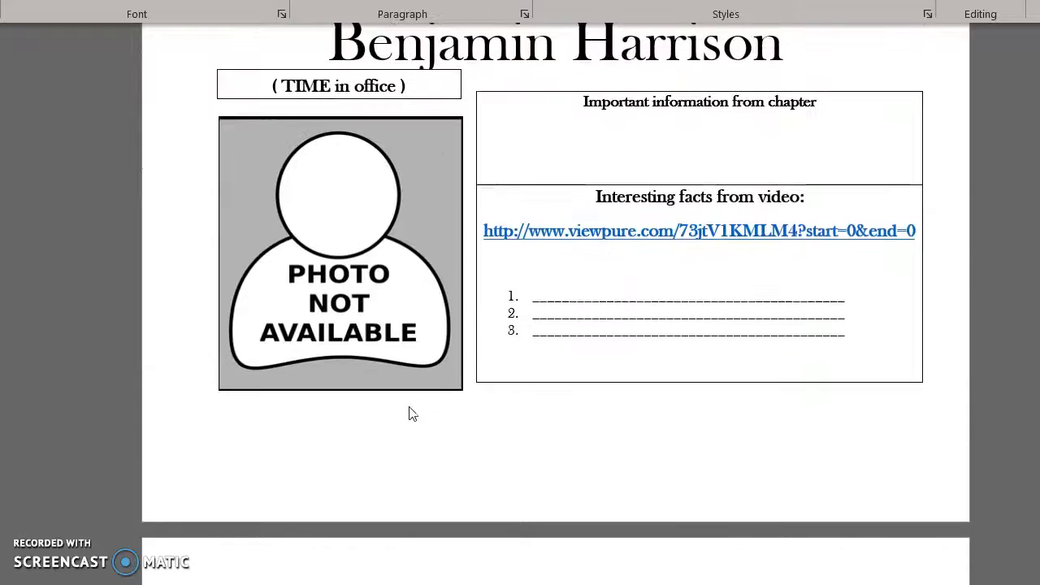
pyautogui.scroll(10, 409, 414)
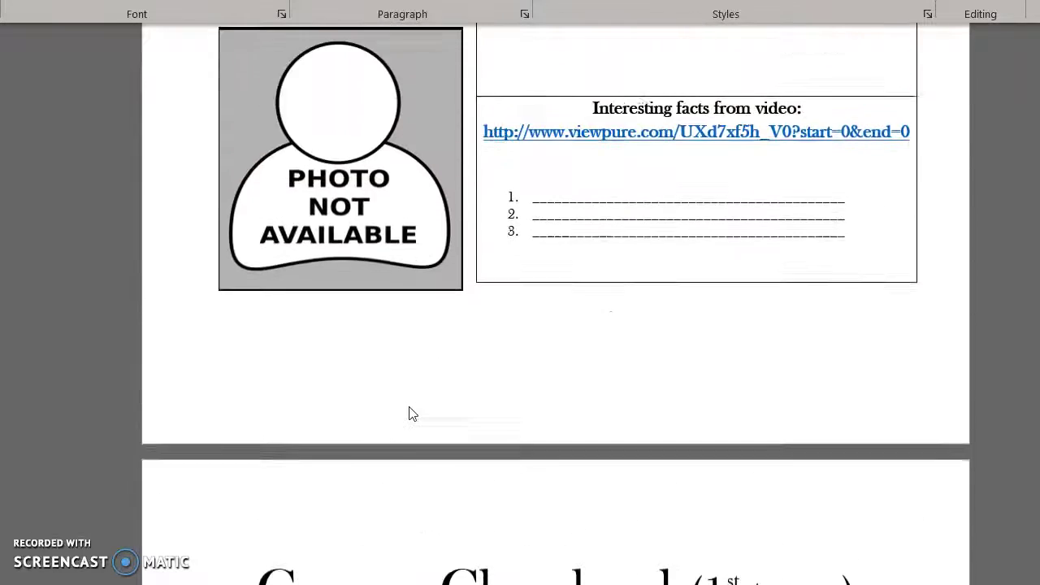
pyautogui.scroll(10, 410, 413)
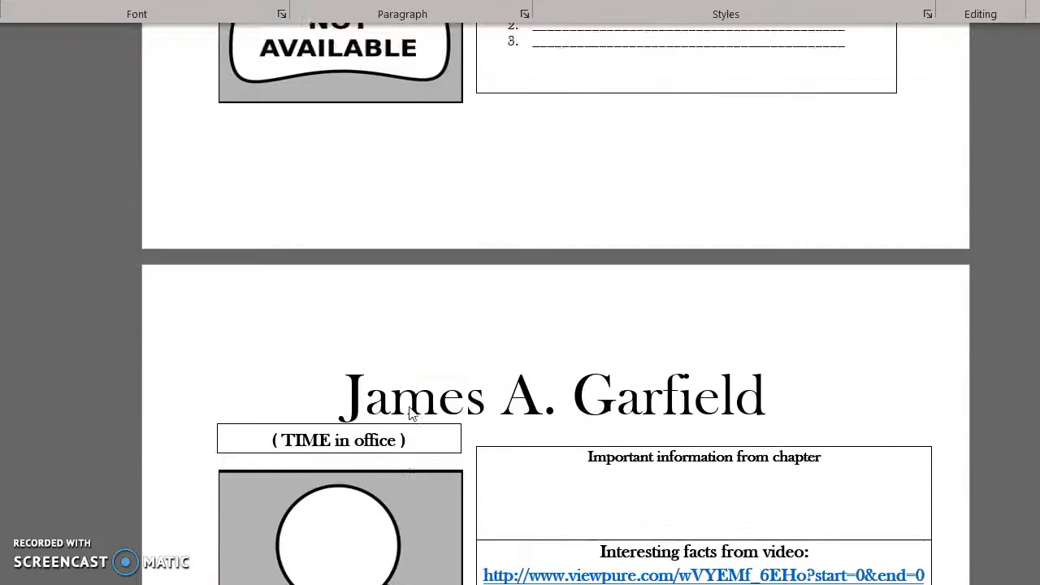
pyautogui.scroll(10, 411, 413)
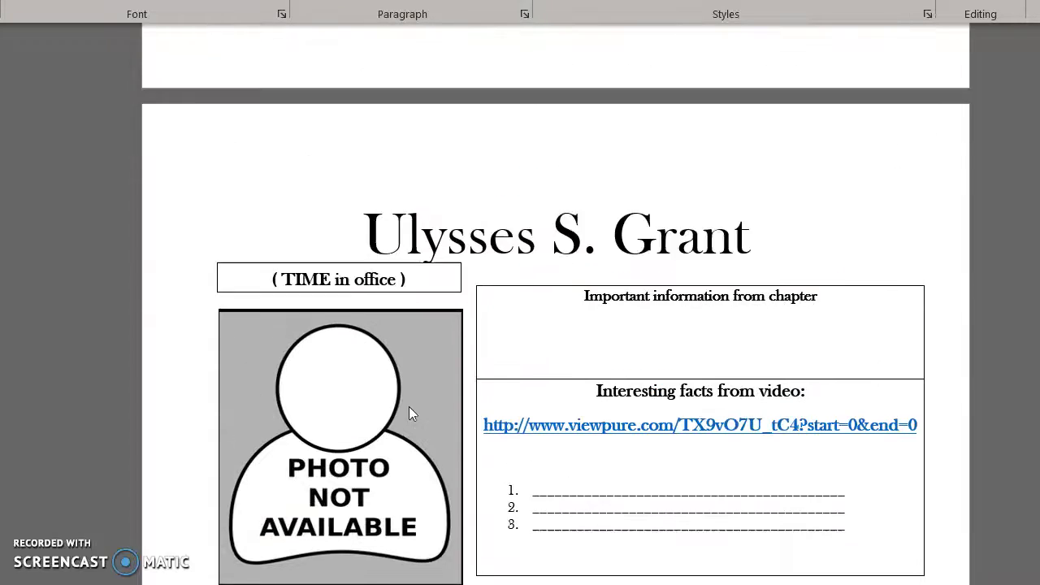
pyautogui.scroll(5, 410, 413)
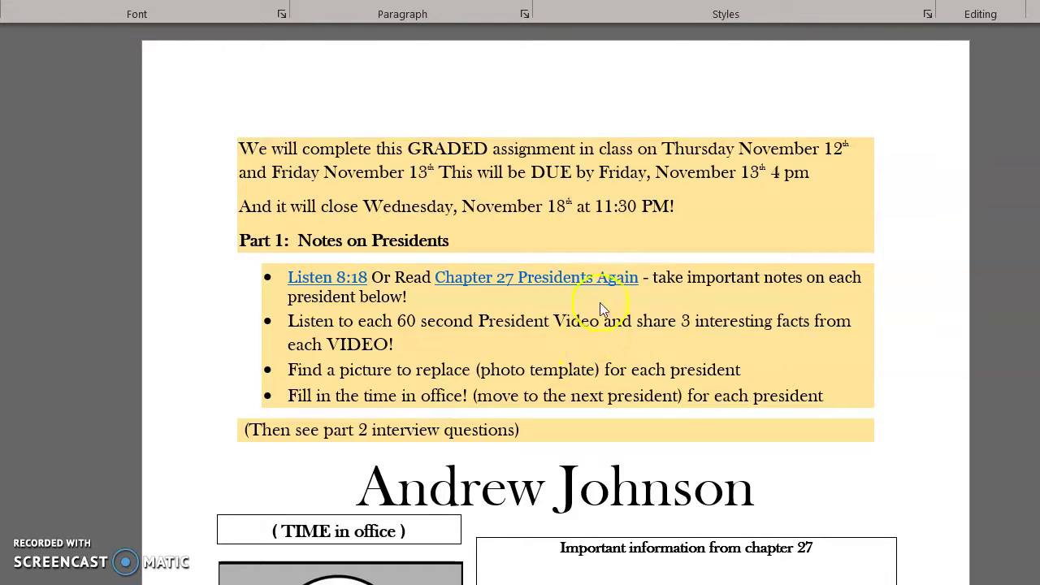
# Step: Put the cursor on the empty line of Andrew Johnson's chapter 27 notes box and bring up its formatting options
pyautogui.scroll(-2, 624, 277)
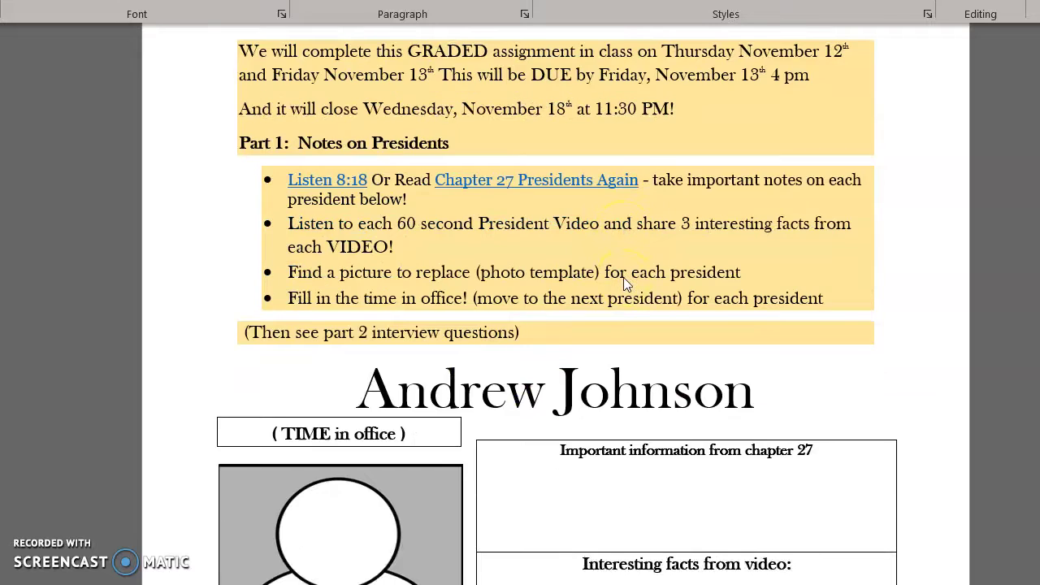
pyautogui.scroll(-5, 623, 277)
pyautogui.click(889, 246)
pyautogui.click(825, 213)
pyautogui.press('Return')
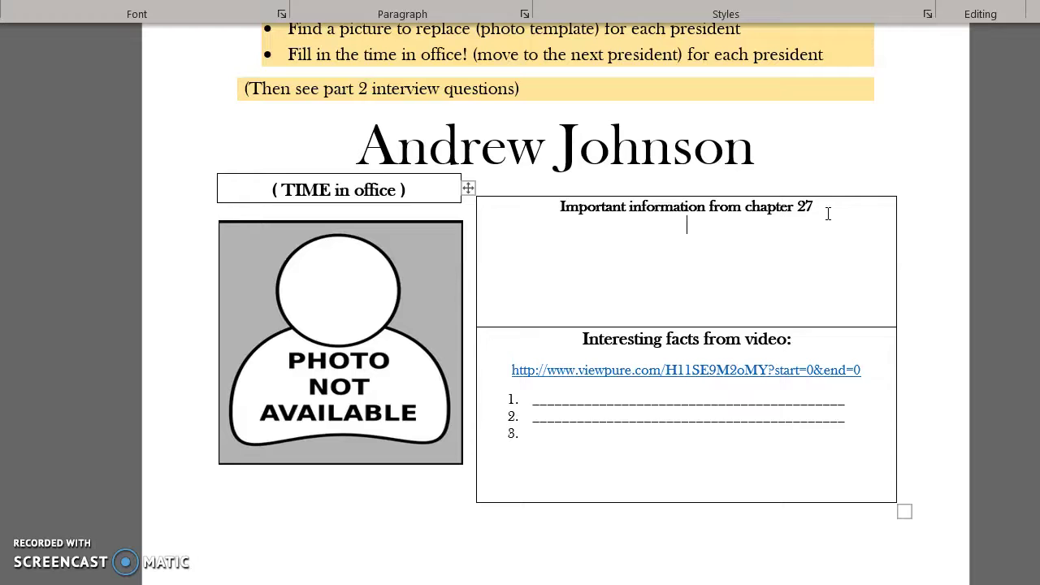
pyautogui.press('BackSpace')
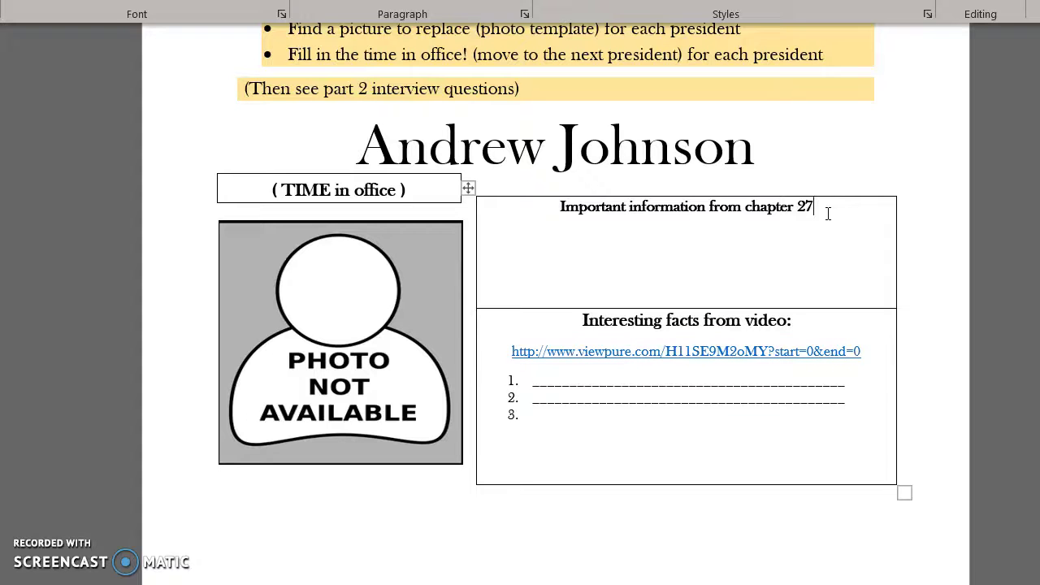
pyautogui.click(697, 250)
pyautogui.rightClick(782, 279)
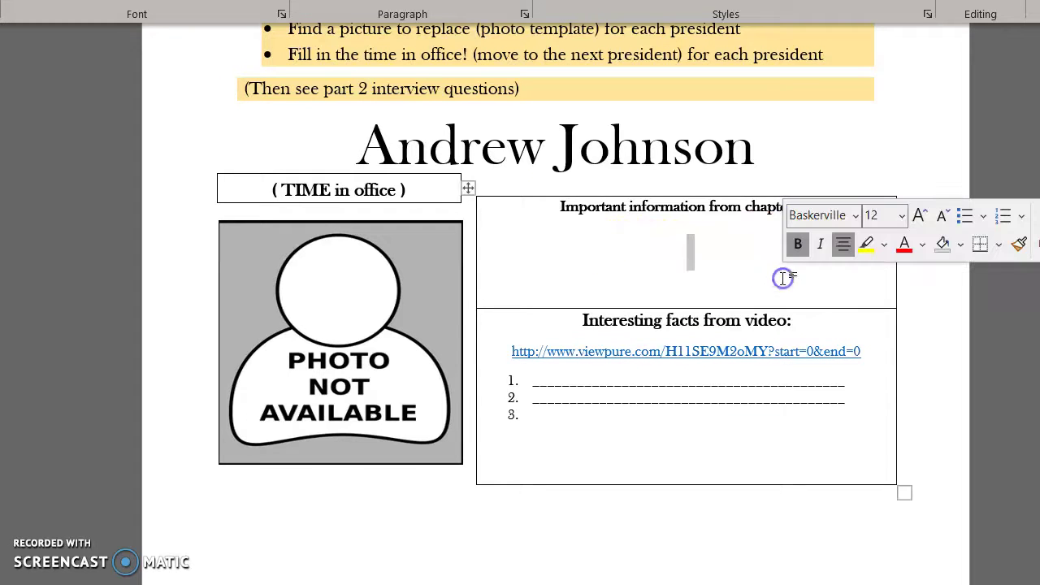
# Step: Scroll down through every president page to Part Two, then back up toward the instructions
pyautogui.scroll(-10, 782, 278)
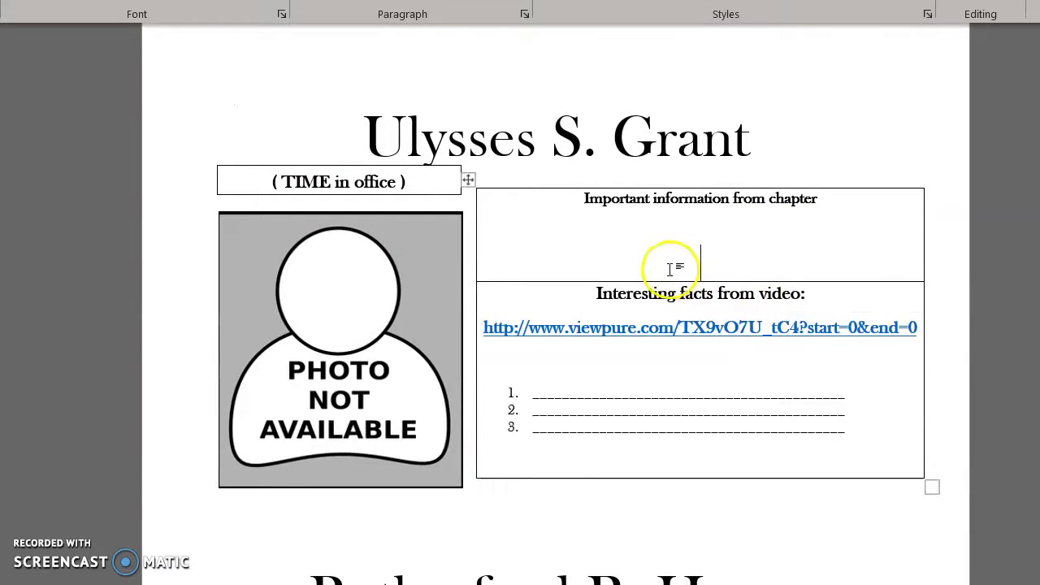
pyautogui.scroll(-6, 520, 213)
pyautogui.scroll(-12, 527, 212)
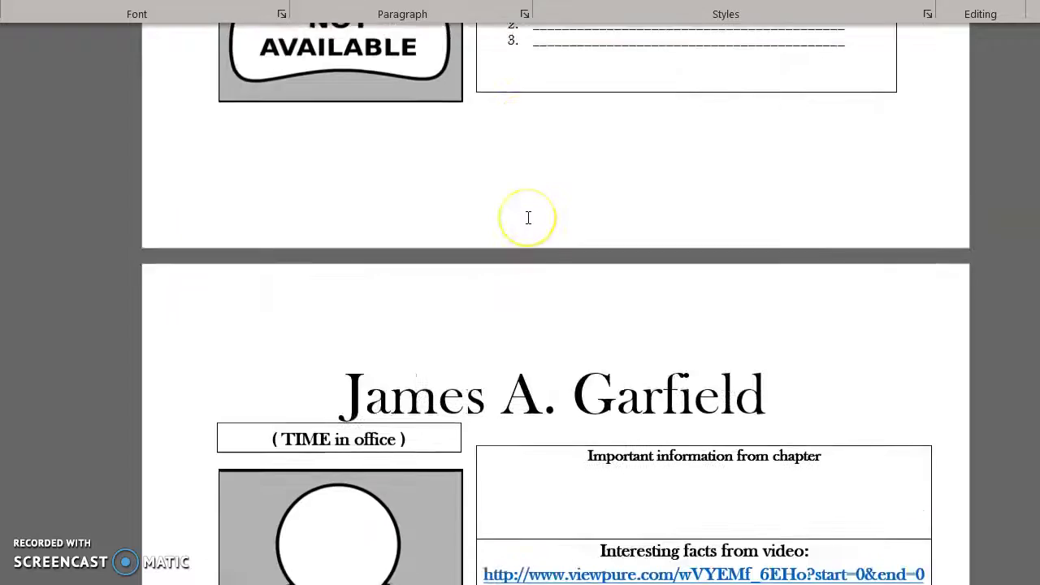
pyautogui.scroll(-12, 529, 220)
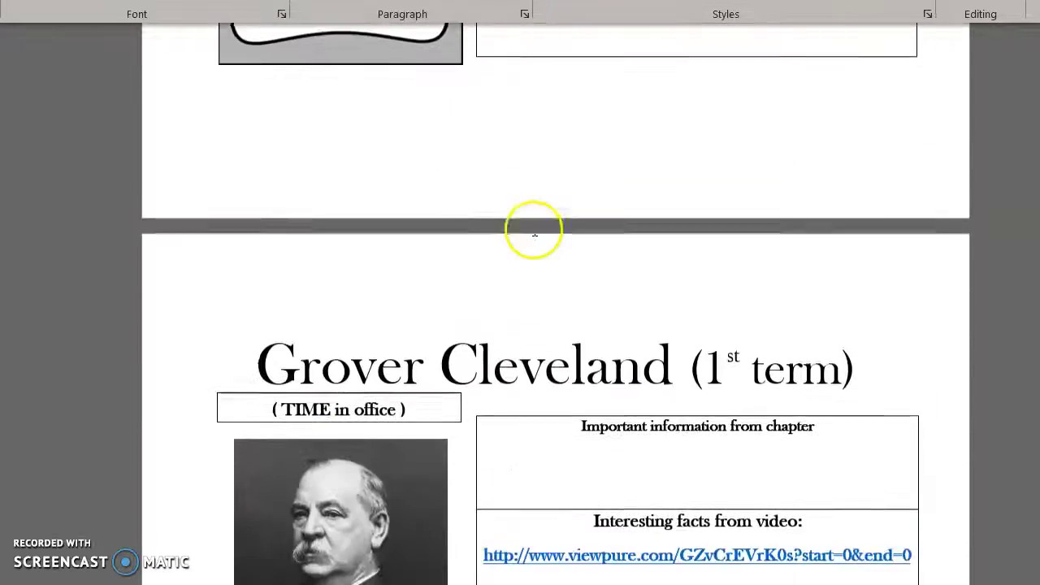
pyautogui.scroll(-12, 533, 232)
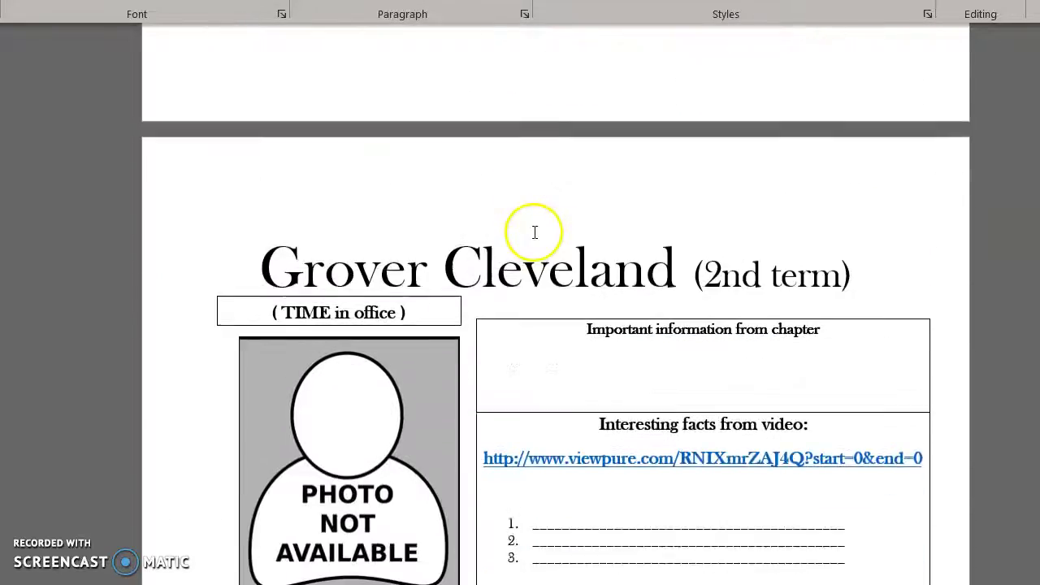
pyautogui.scroll(-10, 590, 434)
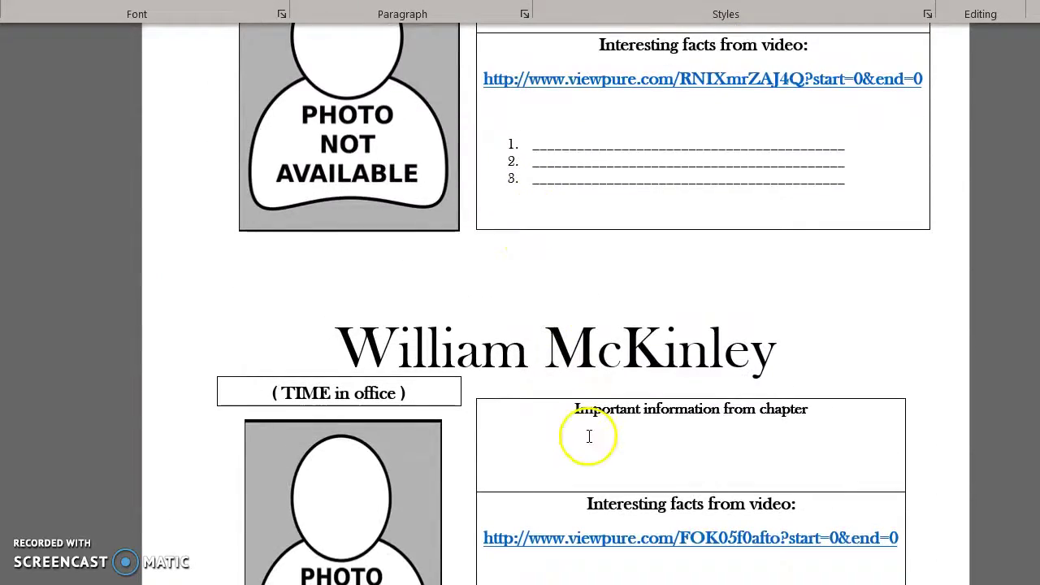
pyautogui.scroll(12, 589, 436)
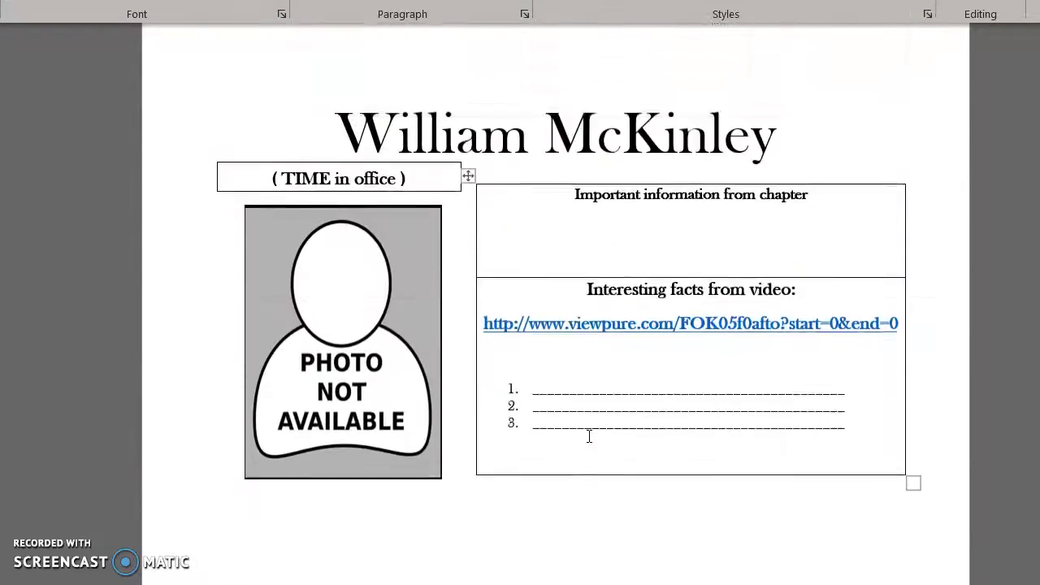
pyautogui.scroll(1, 786, 437)
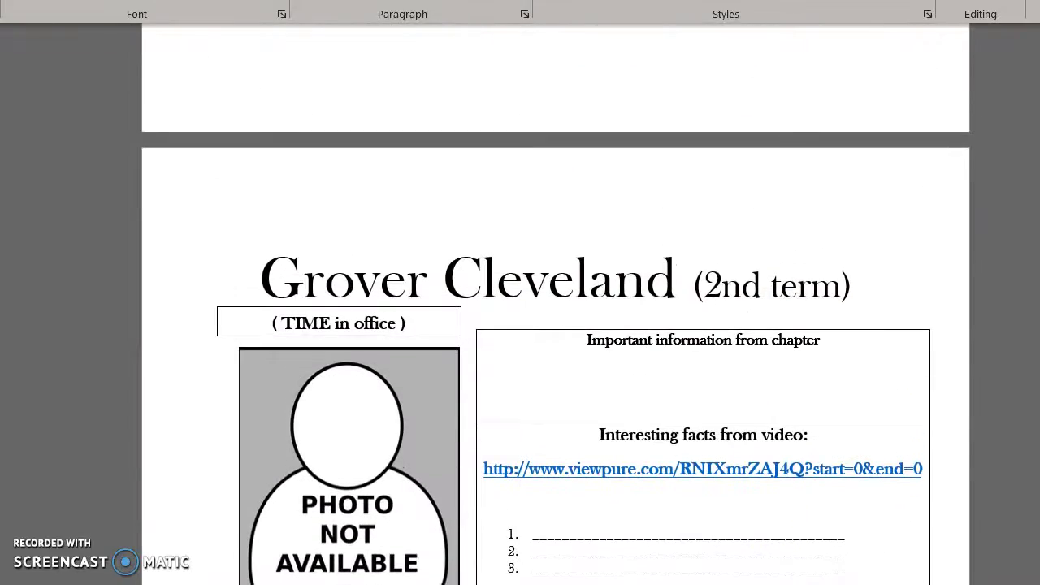
pyautogui.scroll(20, 556, 325)
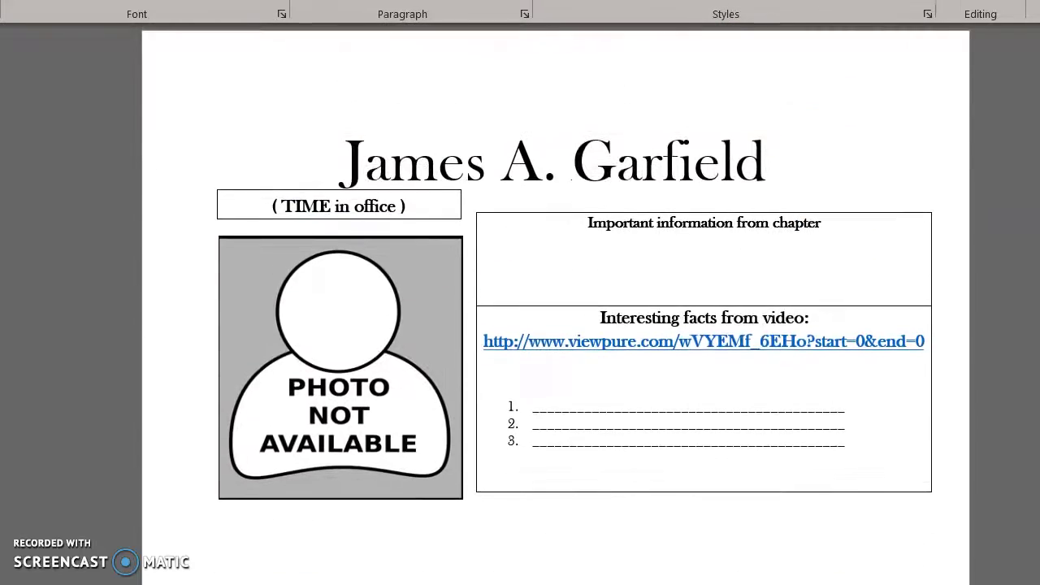
pyautogui.scroll(16, 555, 325)
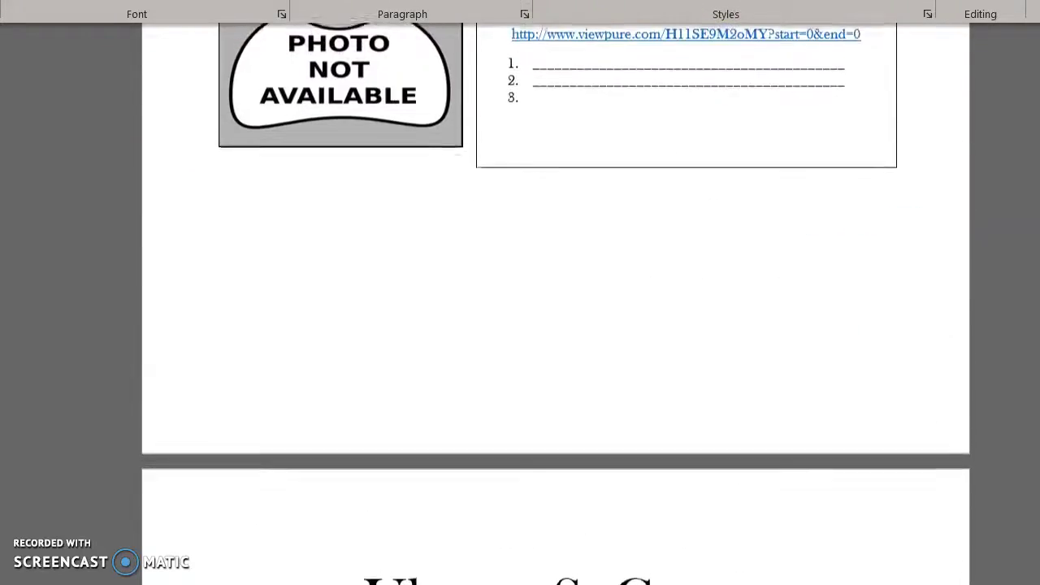
pyautogui.scroll(10, 555, 325)
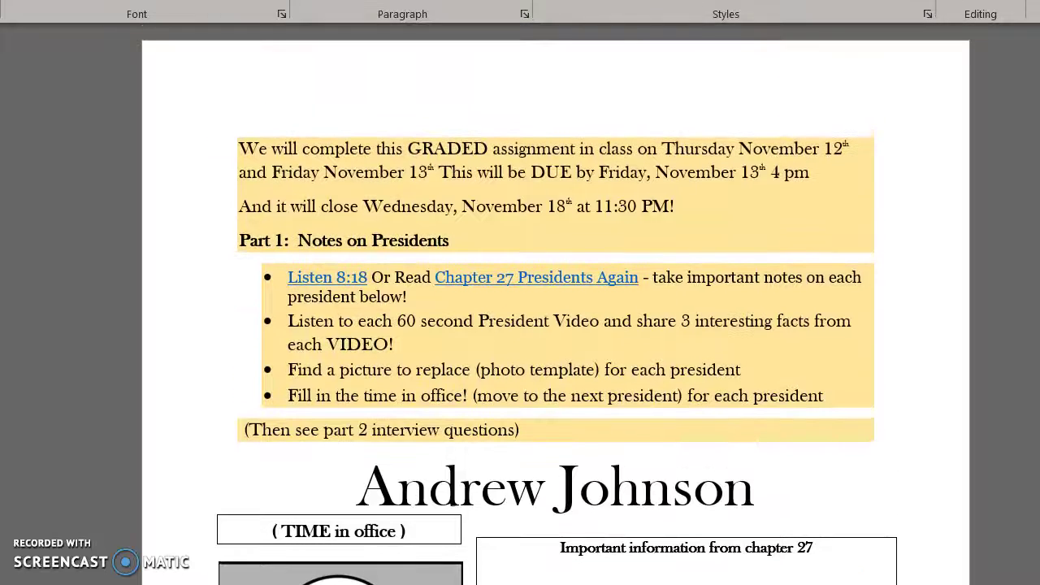
pyautogui.scroll(-7, 556, 325)
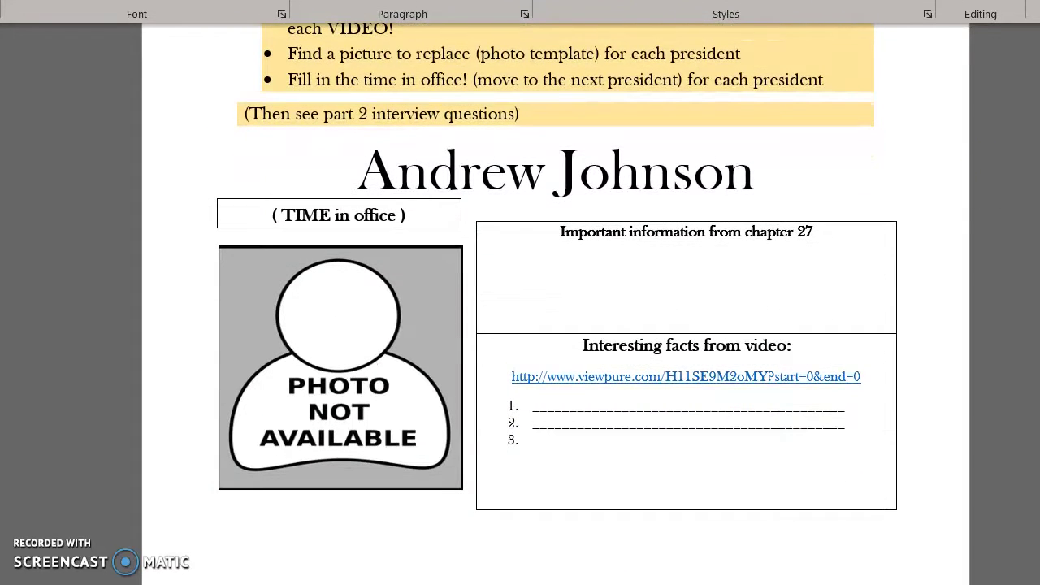
pyautogui.rightClick(719, 378)
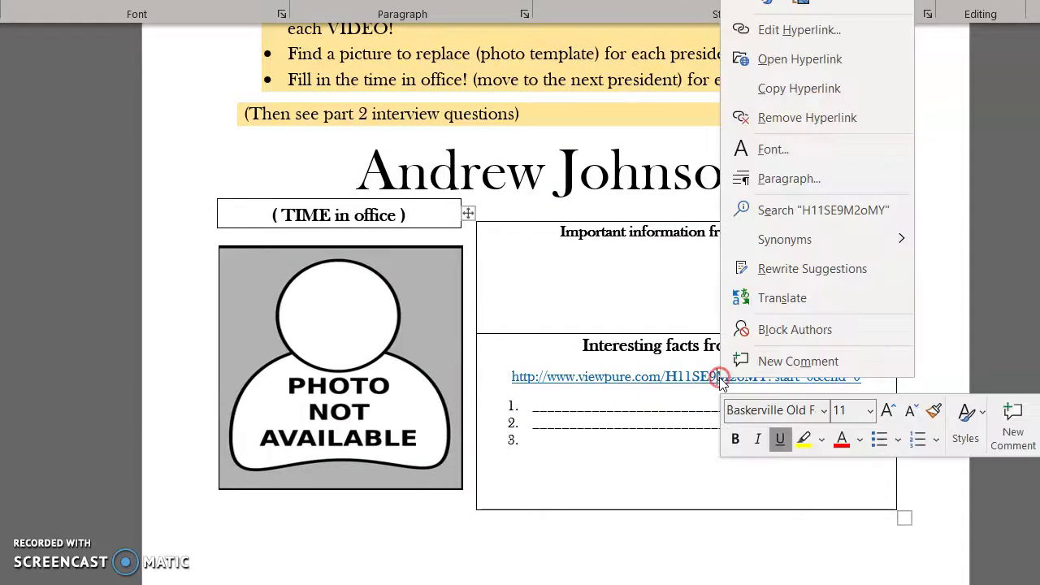
pyautogui.click(665, 379)
pyautogui.rightClick(665, 380)
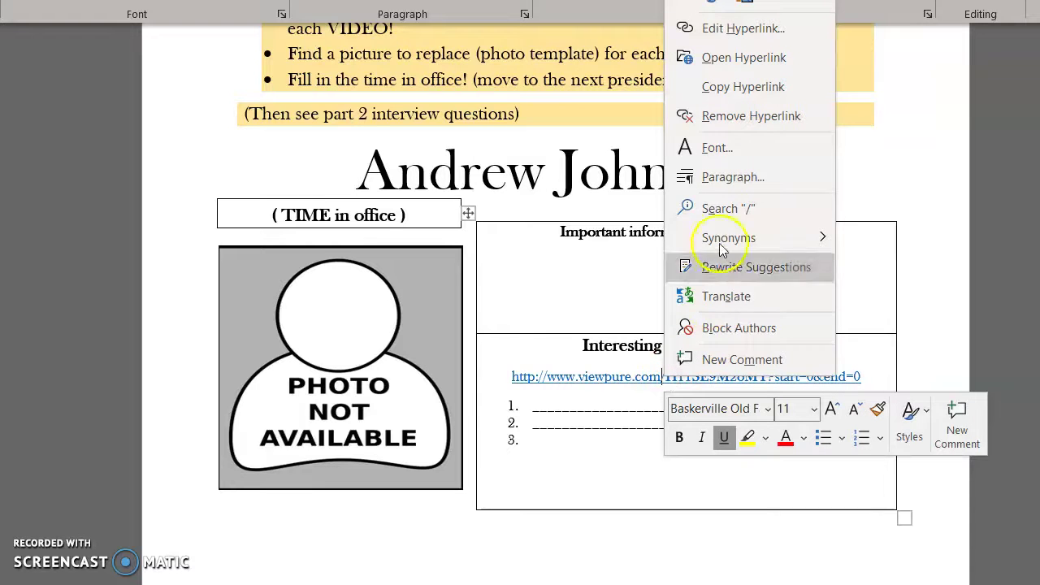
pyautogui.click(729, 59)
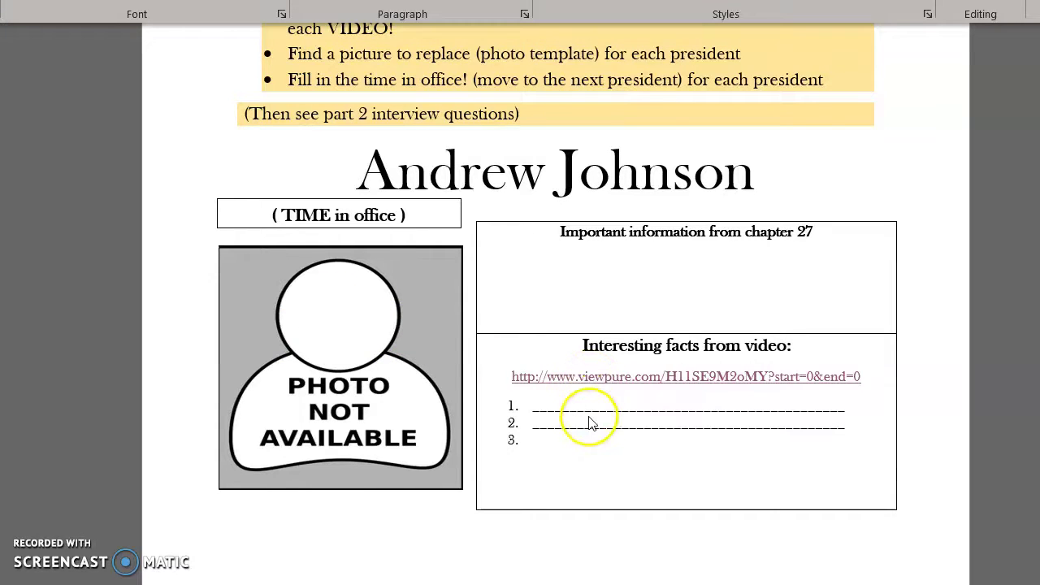
# Step: Select the first two blank fact lines, then scroll past Grant, Hayes, Garfield and Arthur to Grover Cleveland (2nd term)
pyautogui.moveTo(845, 407); pyautogui.dragTo(532, 412)
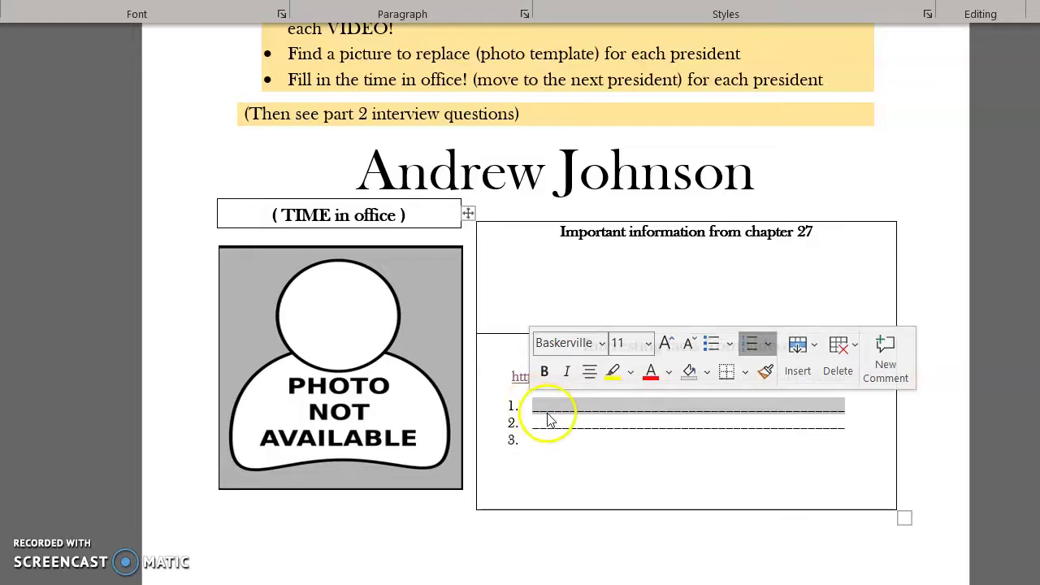
pyautogui.scroll(-8, 546, 416)
pyautogui.scroll(-20, 549, 413)
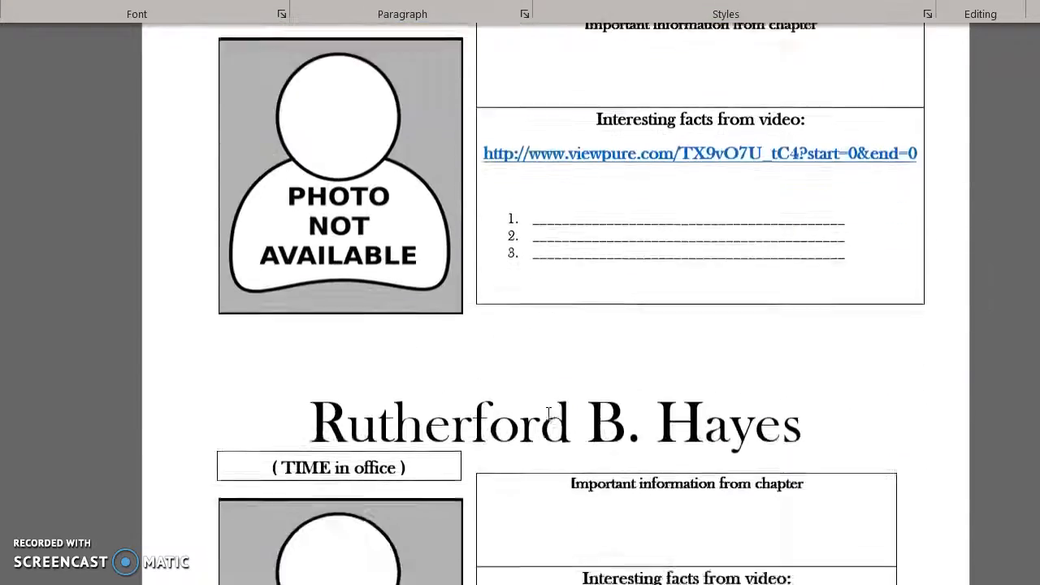
pyautogui.scroll(-20, 548, 413)
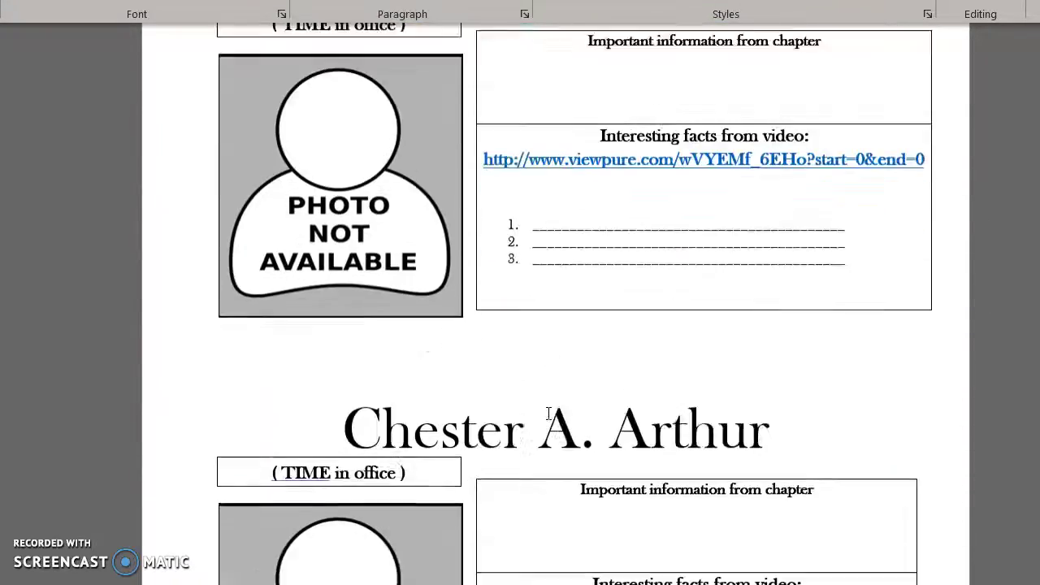
pyautogui.scroll(-5, 548, 413)
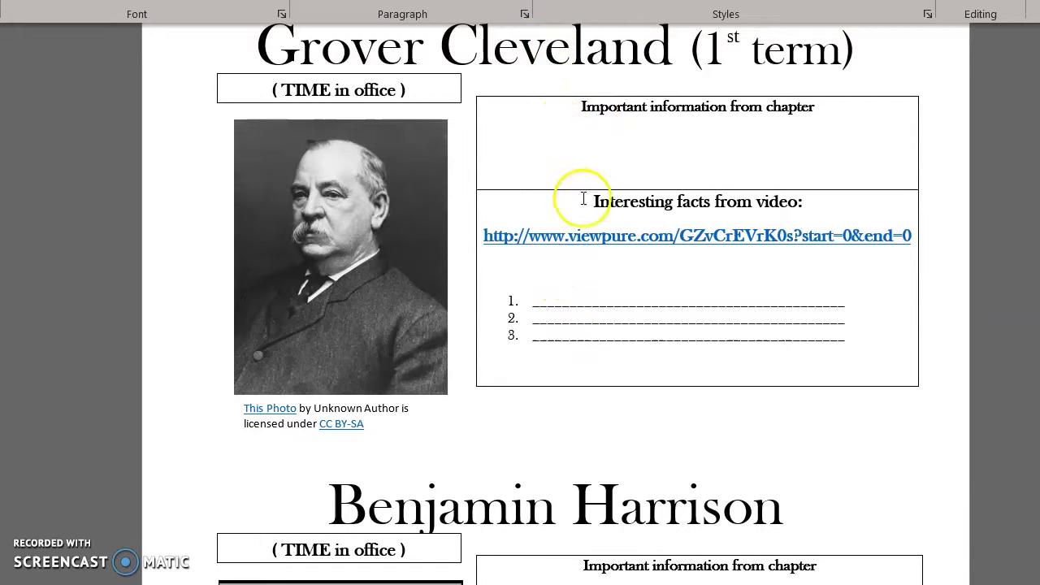
pyautogui.scroll(-10, 585, 207)
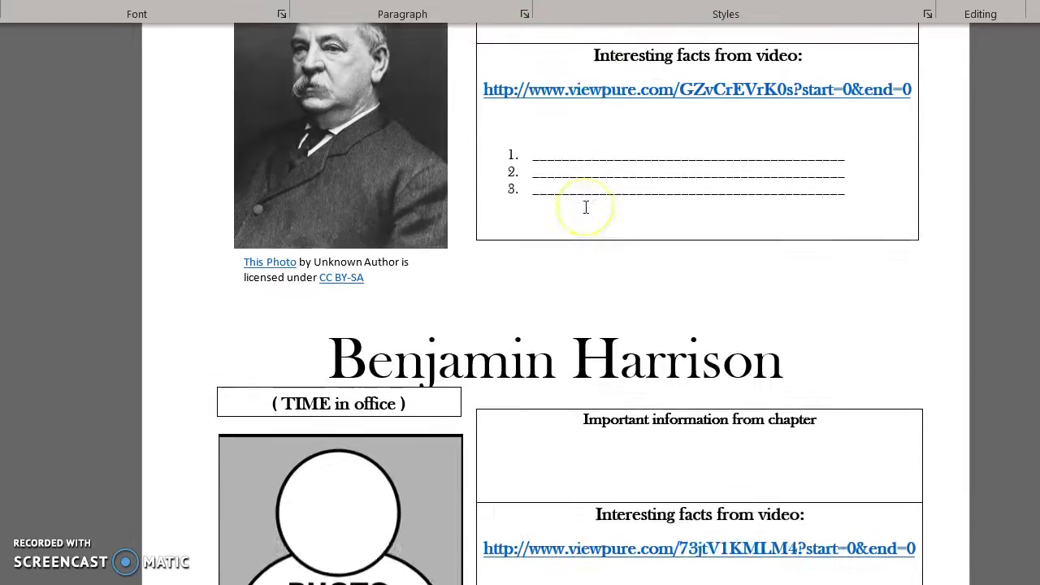
pyautogui.scroll(-5, 585, 206)
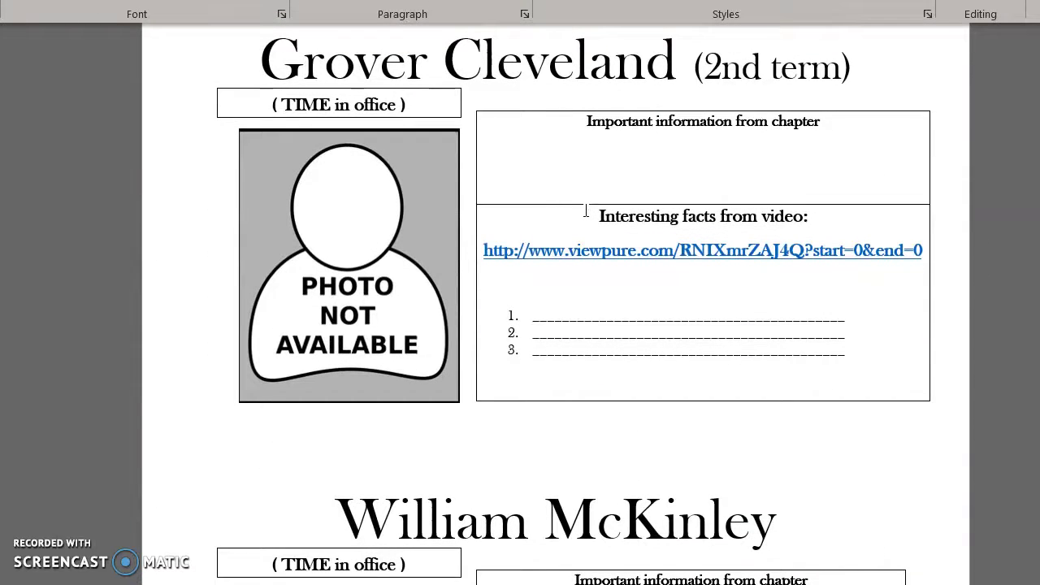
pyautogui.scroll(2, 597, 256)
# Step: Check the video link's options and select the first two blank fact lines
pyautogui.click(692, 390)
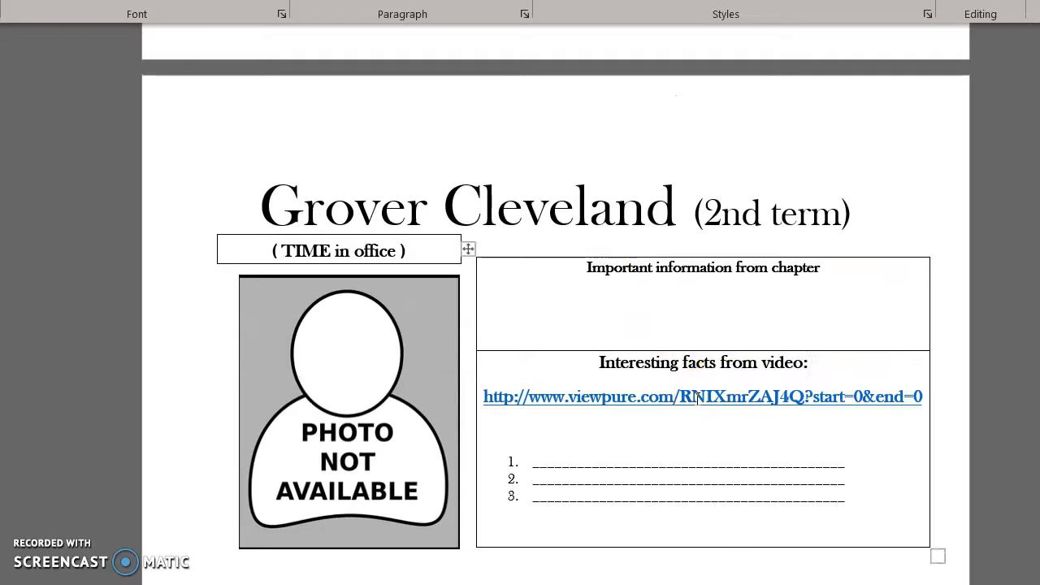
pyautogui.rightClick(696, 398)
pyautogui.click(622, 418)
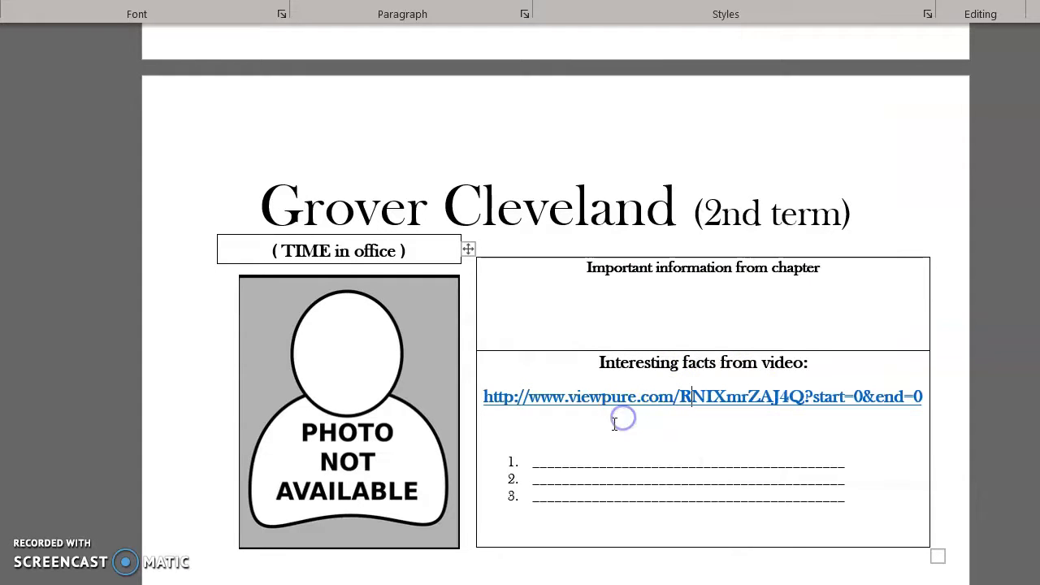
pyautogui.scroll(-2, 614, 426)
pyautogui.moveTo(543, 366); pyautogui.dragTo(812, 386)
# Step: Scroll up to the Benjamin Harrison page and select its placeholder photo
pyautogui.scroll(10, 811, 388)
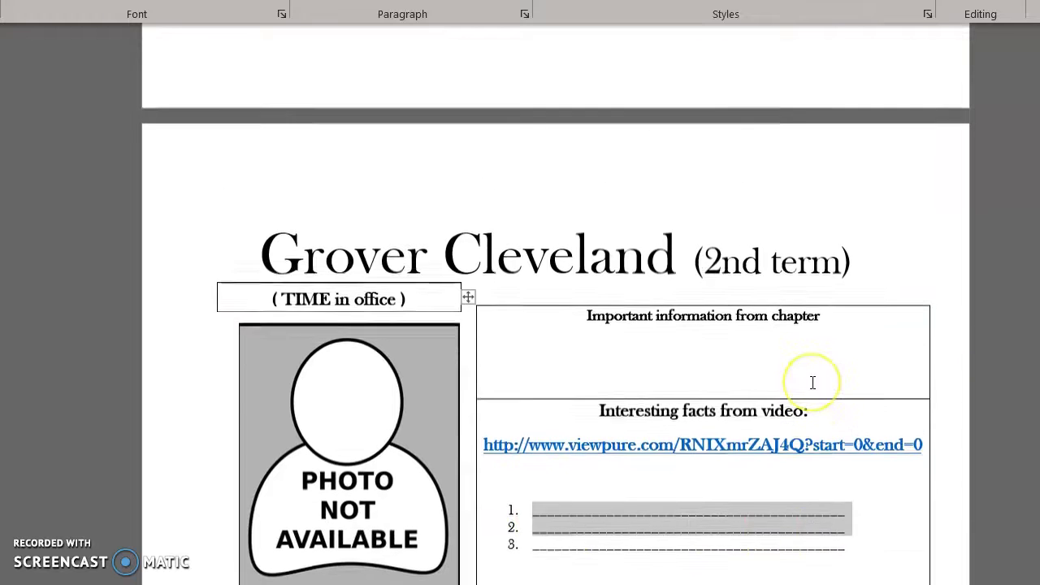
pyautogui.moveTo(608, 116); pyautogui.dragTo(761, 122)
pyautogui.moveTo(638, 257); pyautogui.dragTo(744, 265)
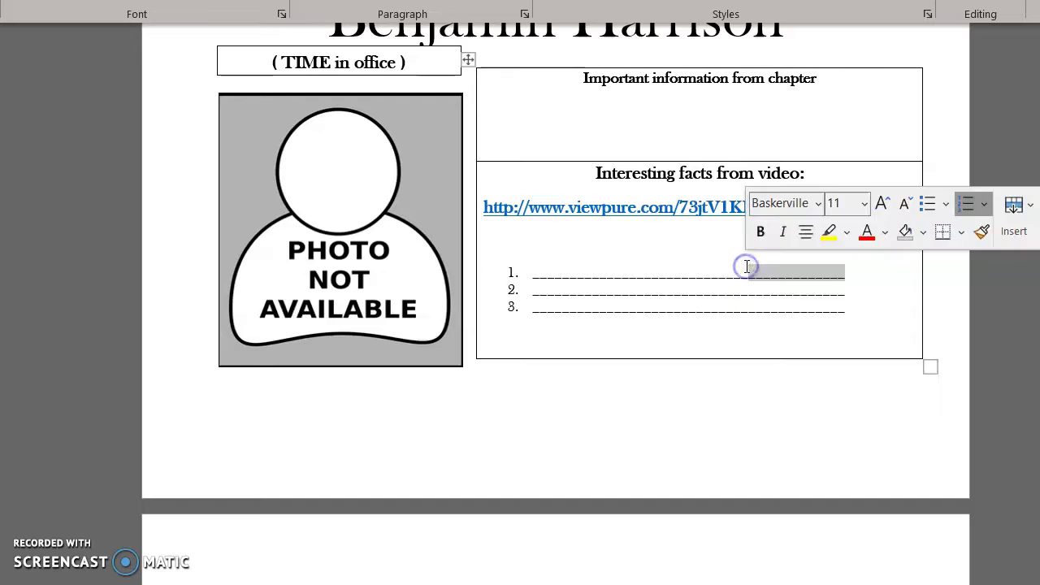
pyautogui.click(369, 248)
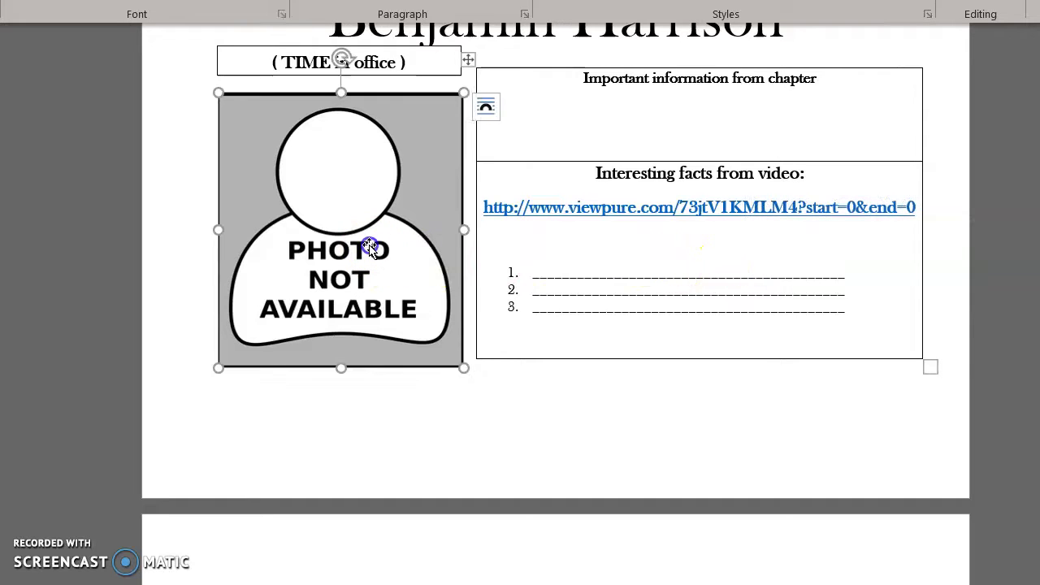
pyautogui.click(348, 214)
# Step: Choose Change Picture > From Online Sources for Benjamin Harrison's placeholder photo
pyautogui.click(399, 212)
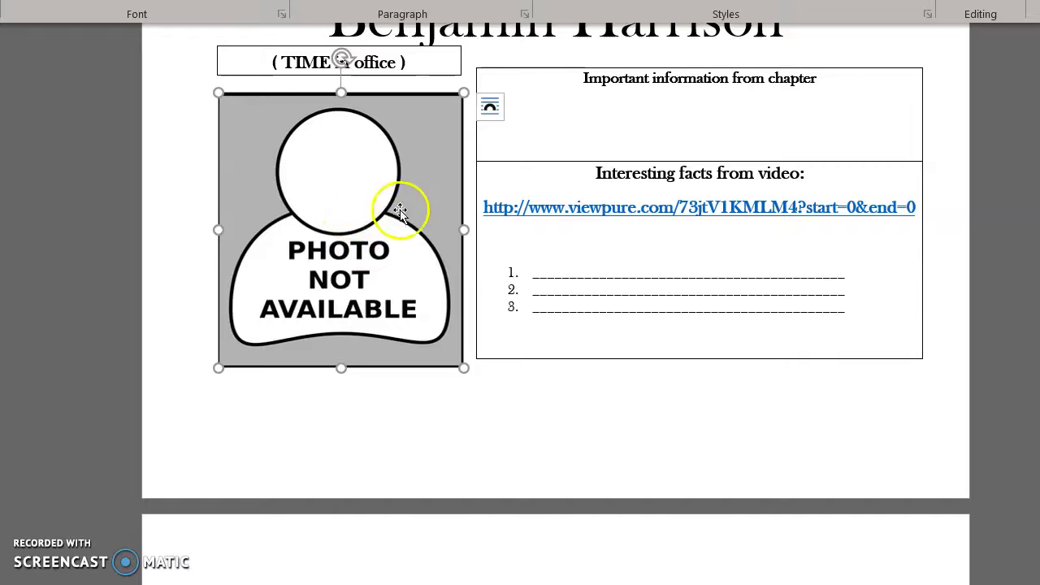
pyautogui.rightClick(401, 213)
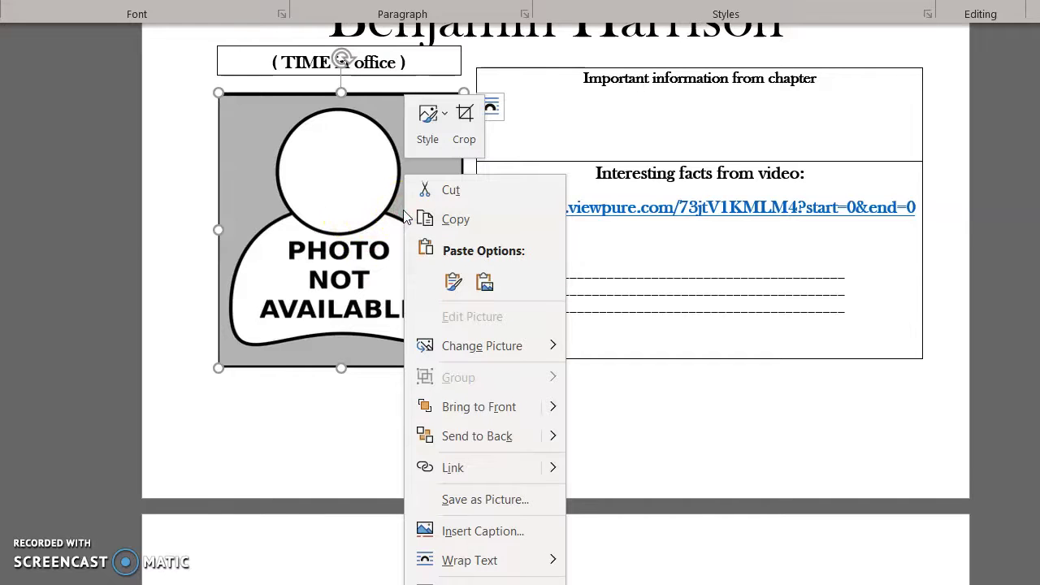
pyautogui.click(426, 218)
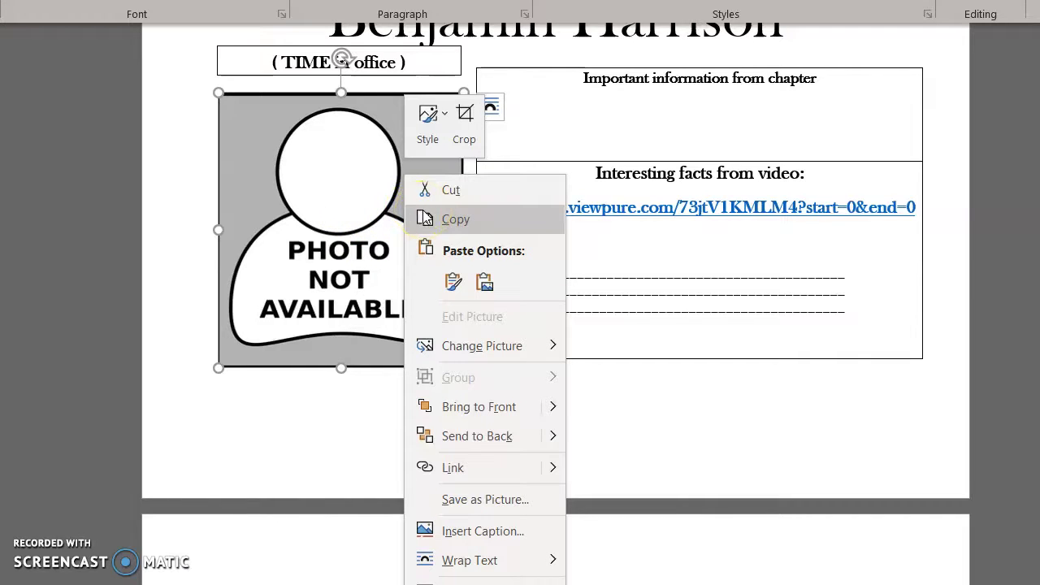
pyautogui.moveTo(426, 348)
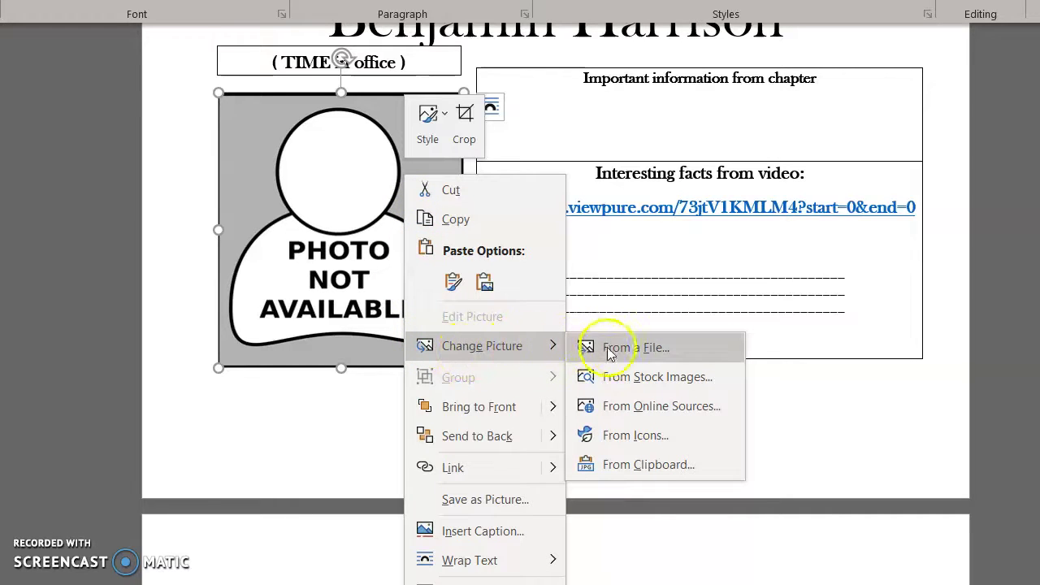
pyautogui.click(637, 408)
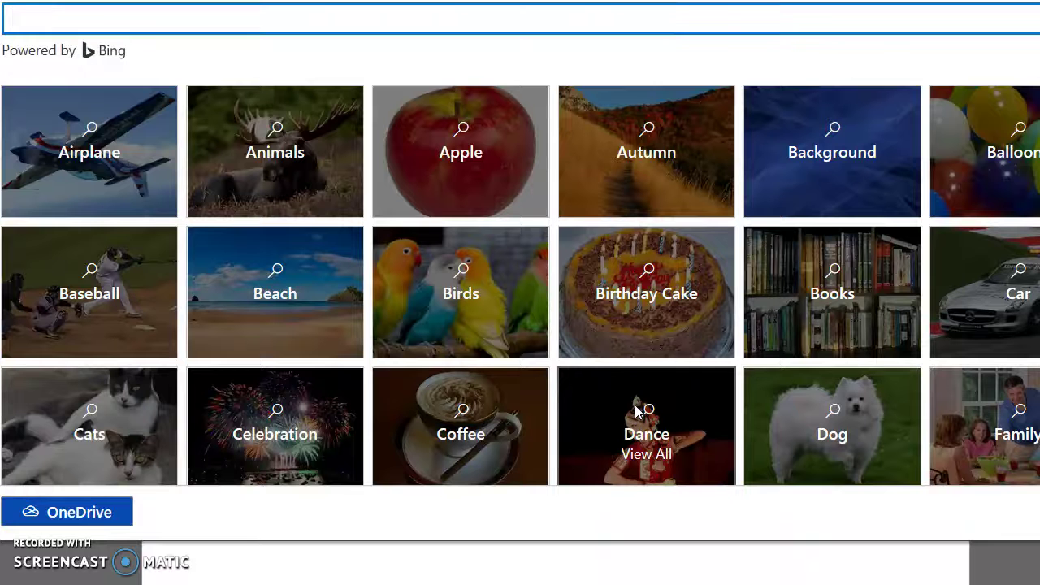
# Step: Search Bing for 'ben harrison' and insert the second black-and-white portrait
pyautogui.click(248, 20)
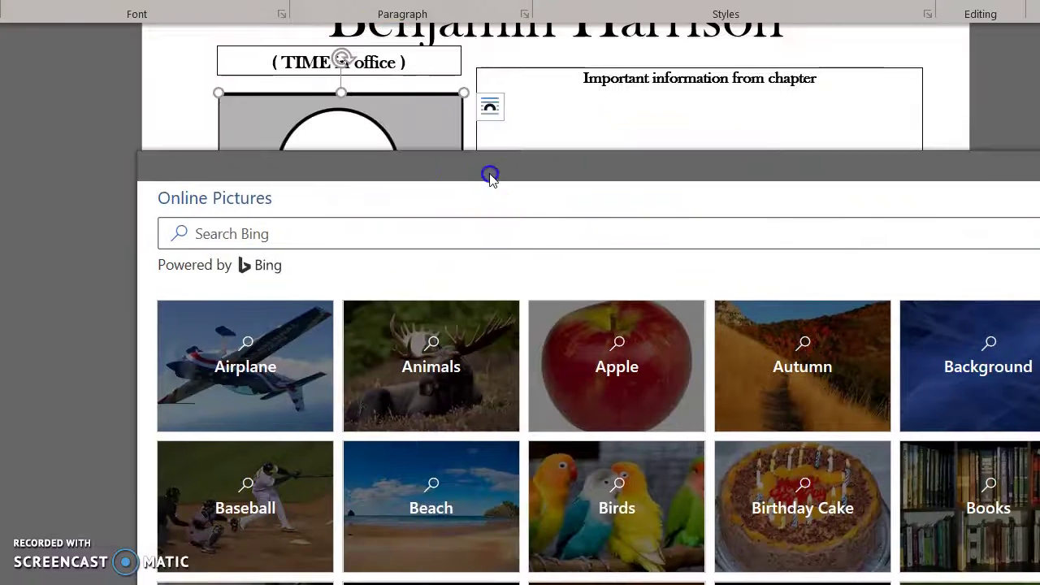
pyautogui.moveTo(332, 0); pyautogui.dragTo(437, 173)
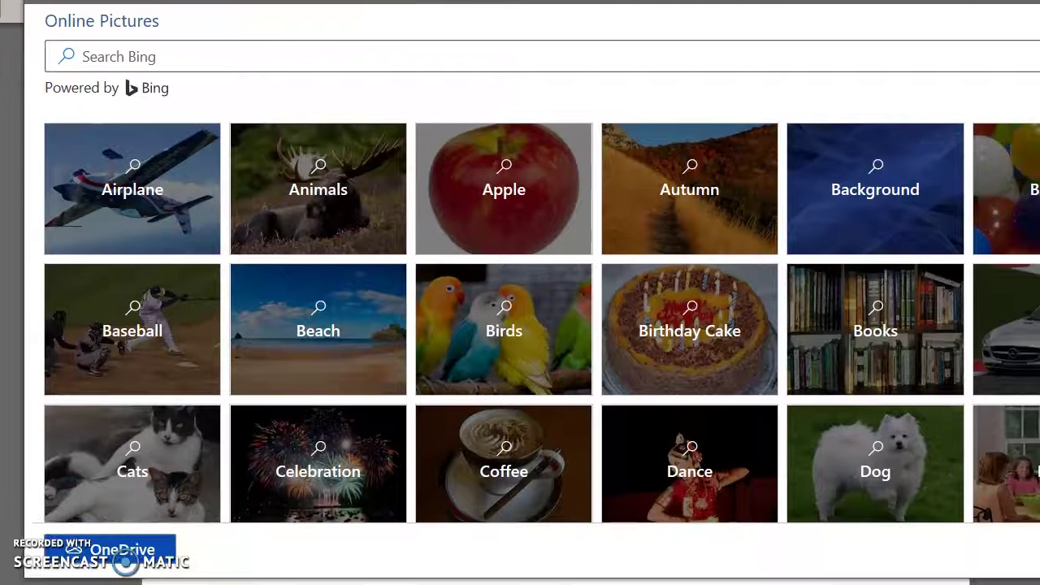
pyautogui.click(260, 47)
pyautogui.write('ben harrison')
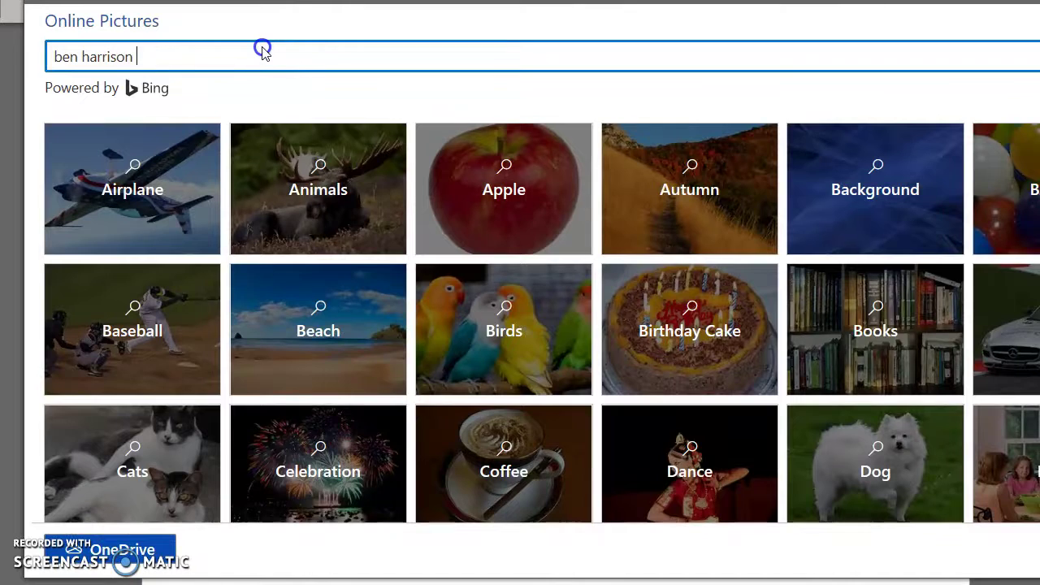
pyautogui.press('Return')
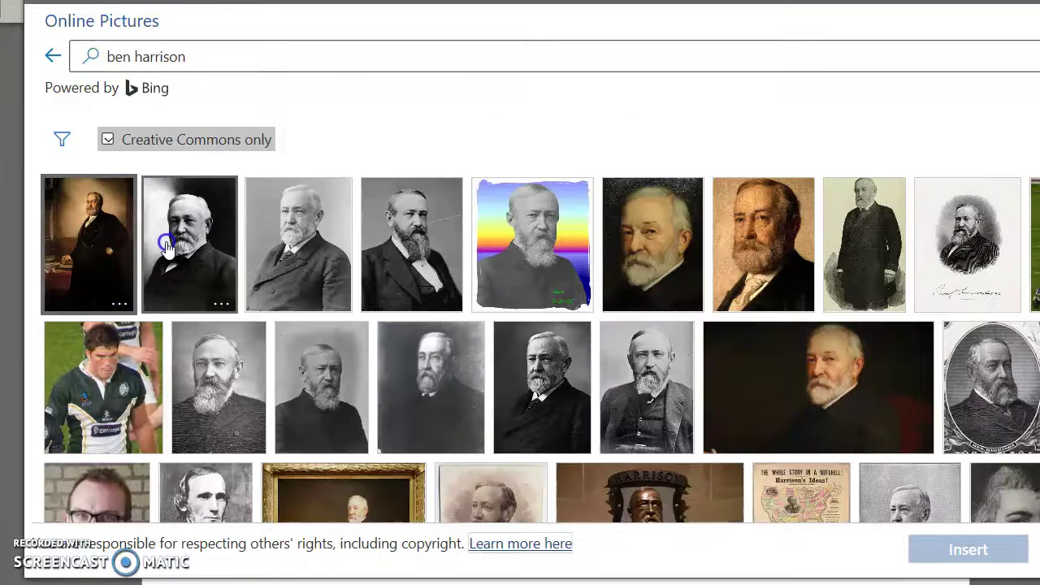
pyautogui.click(162, 241)
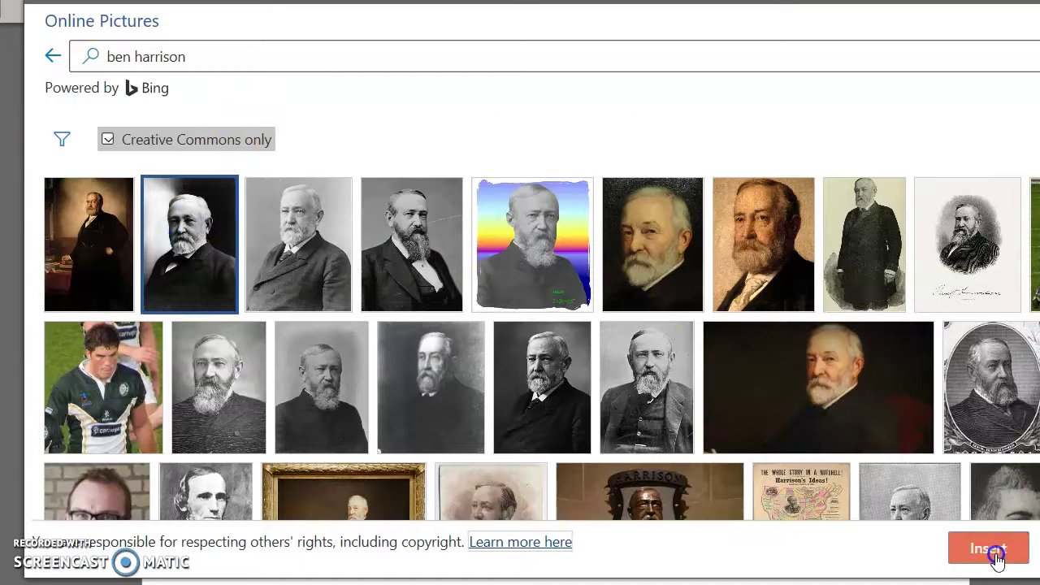
pyautogui.click(958, 548)
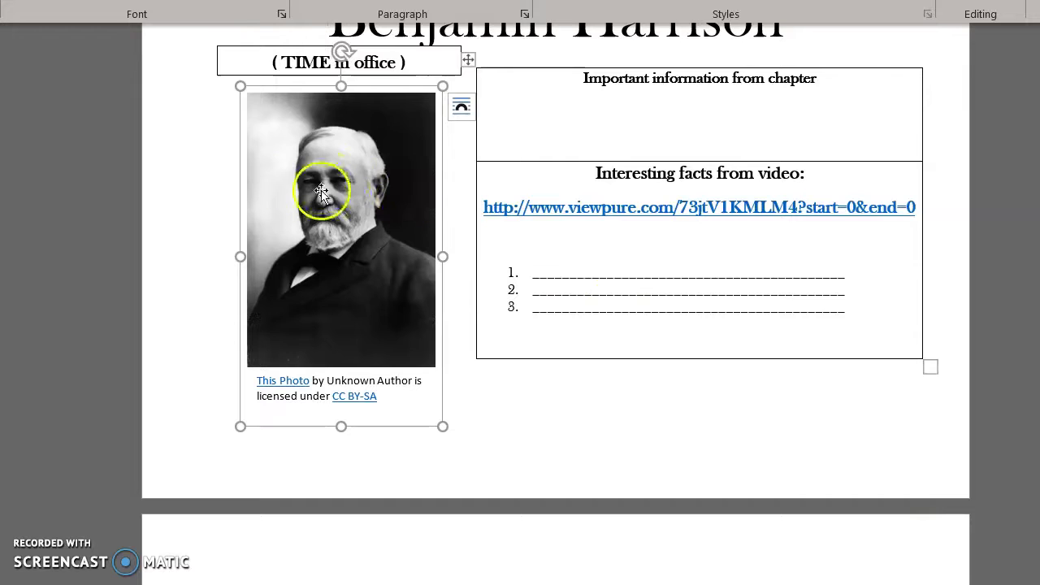
# Step: Replace 'TIME in office' above Harrison's photo with 'years in office'
pyautogui.click(359, 60)
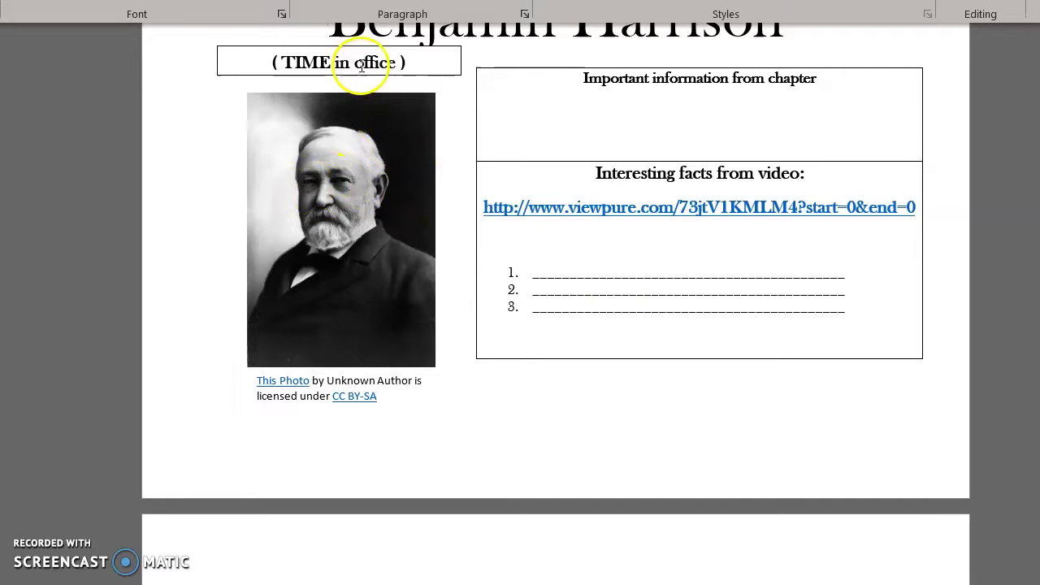
pyautogui.moveTo(397, 63); pyautogui.dragTo(282, 62)
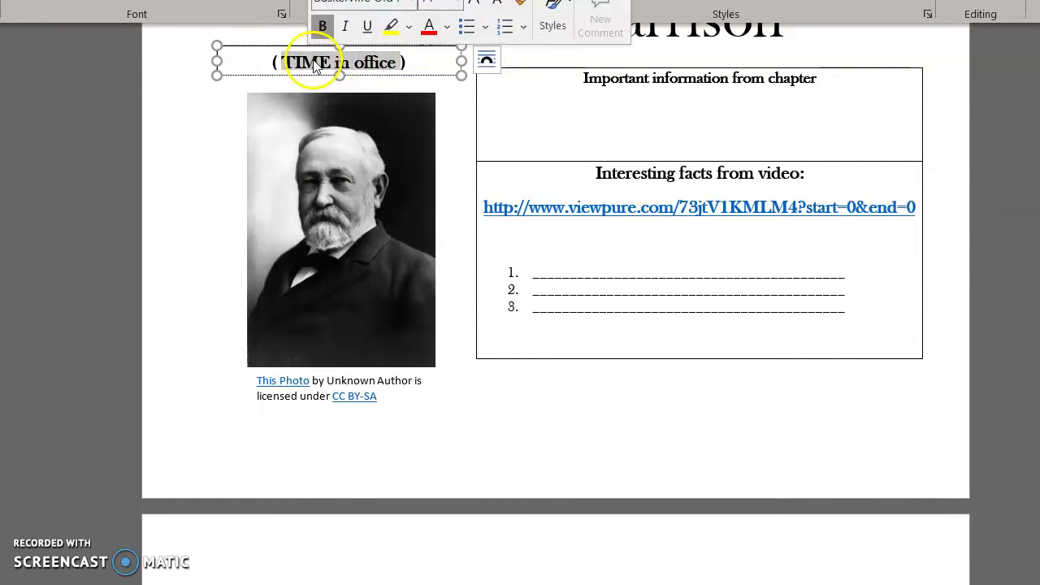
pyautogui.press('BackSpace')
pyautogui.write('years in of')
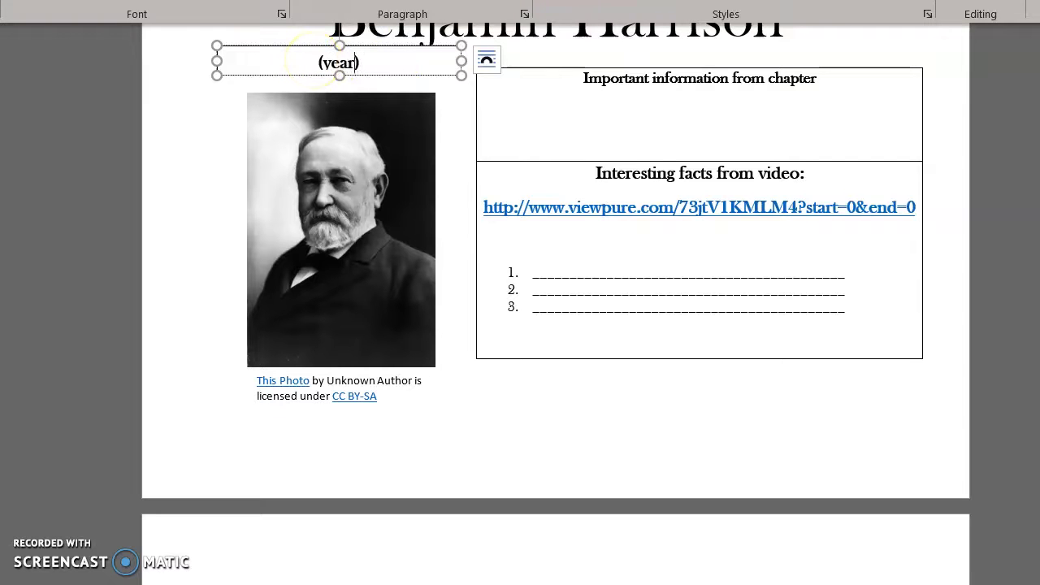
pyautogui.write('fice')
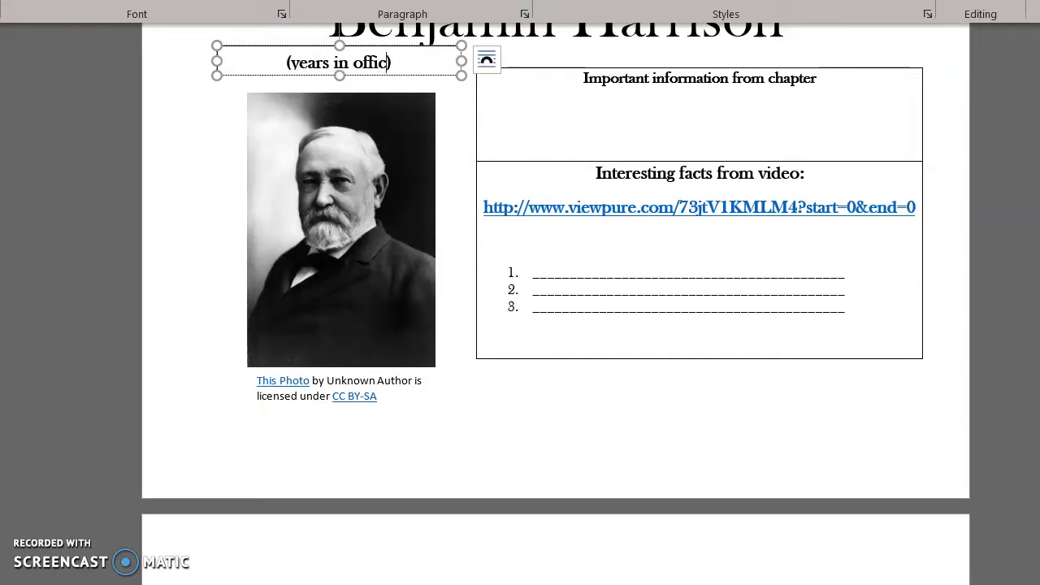
pyautogui.scroll(-3, 340, 128)
# Step: Scroll through the Grover Cleveland (2nd term) and William McKinley pages toward Part Two
pyautogui.scroll(-15, 339, 127)
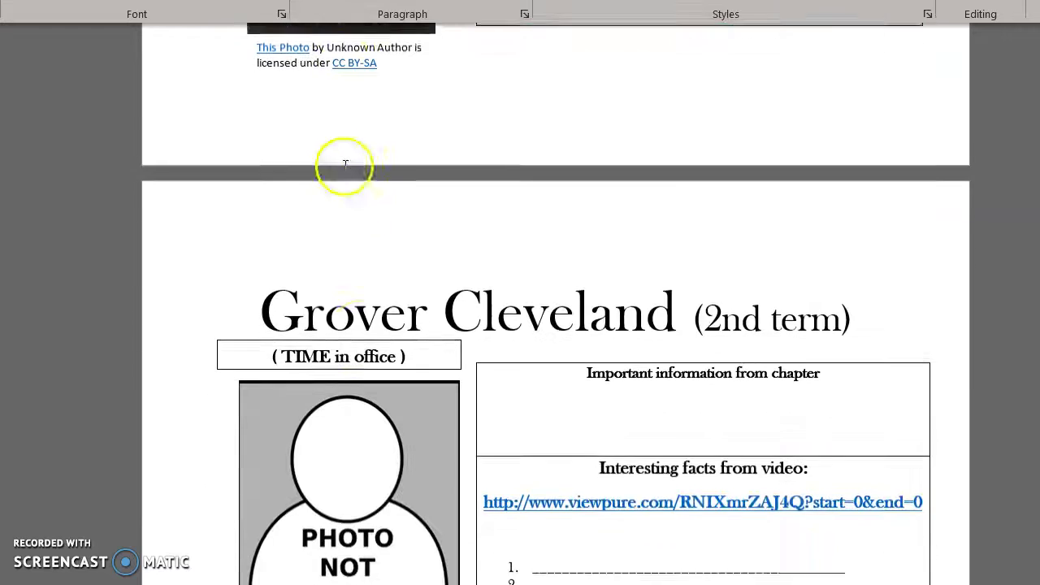
pyautogui.scroll(-5, 387, 300)
pyautogui.scroll(7, 383, 297)
pyautogui.scroll(3, 378, 304)
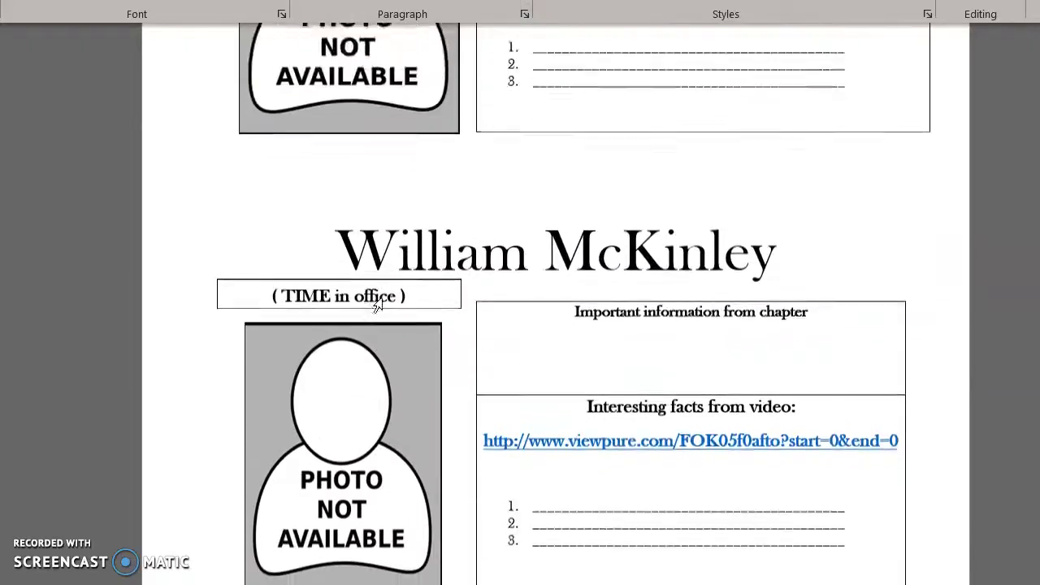
pyautogui.scroll(-15, 383, 298)
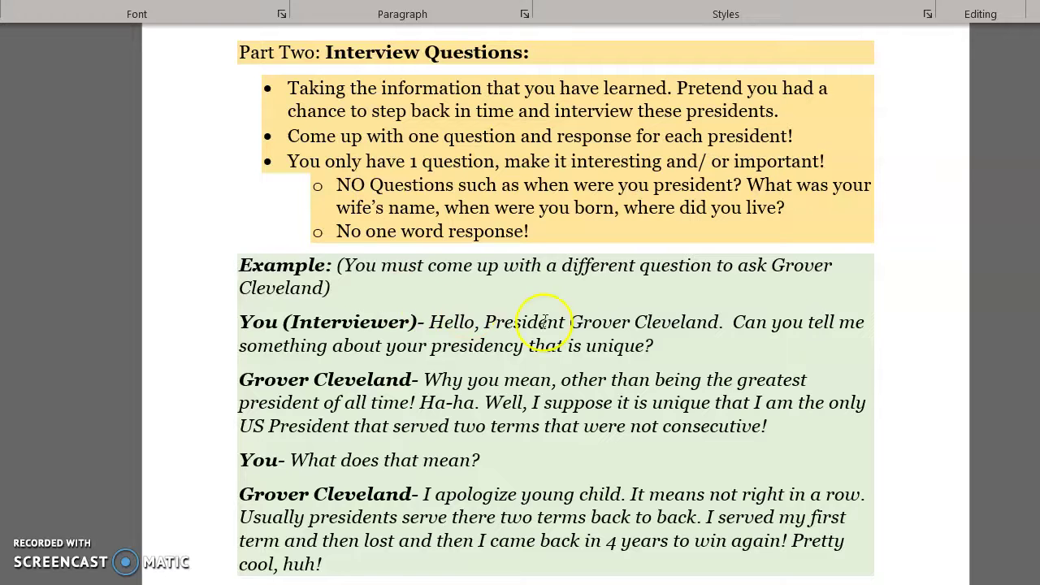
# Step: Scroll to the Grover Cleveland interview example, highlight its last dialogue lines, then deselect them
pyautogui.scroll(-3, 545, 321)
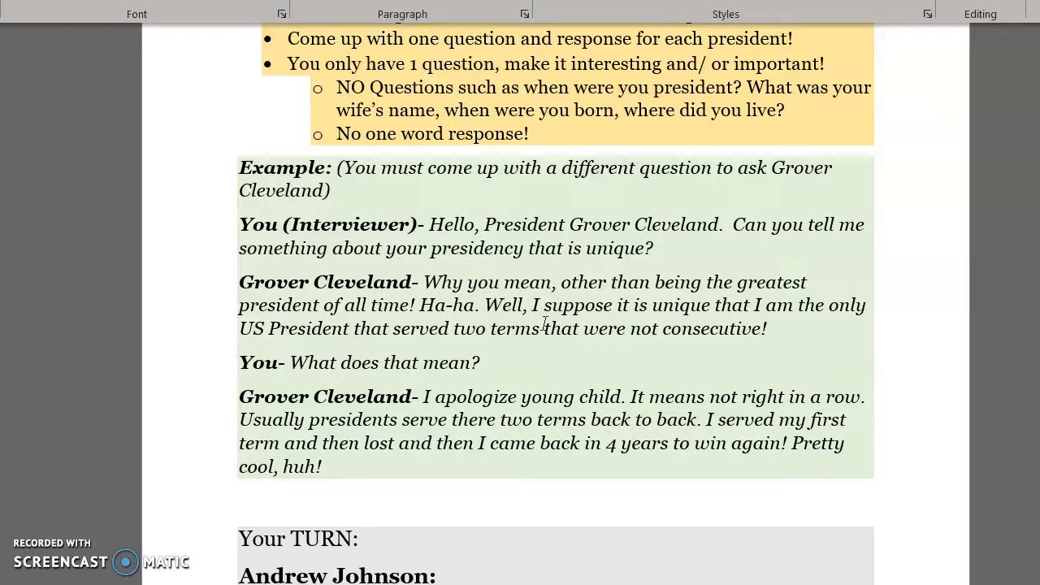
pyautogui.click(313, 460)
pyautogui.moveTo(313, 460); pyautogui.dragTo(233, 372)
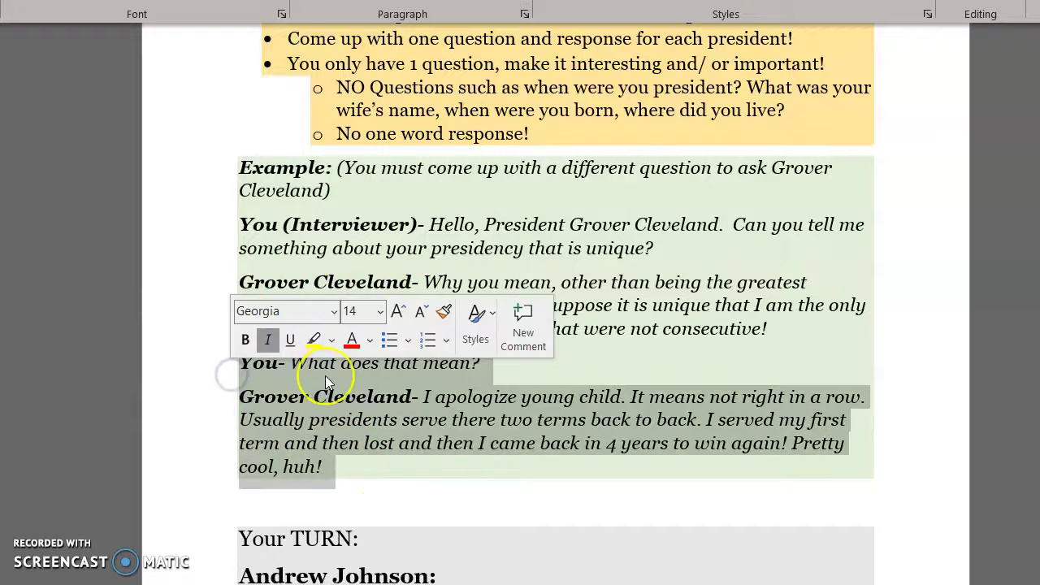
pyautogui.click(287, 221)
# Step: Select Andrew Johnson's Question and Response lines, then move past William McKinley to the 15-point grading table
pyautogui.scroll(-3, 298, 390)
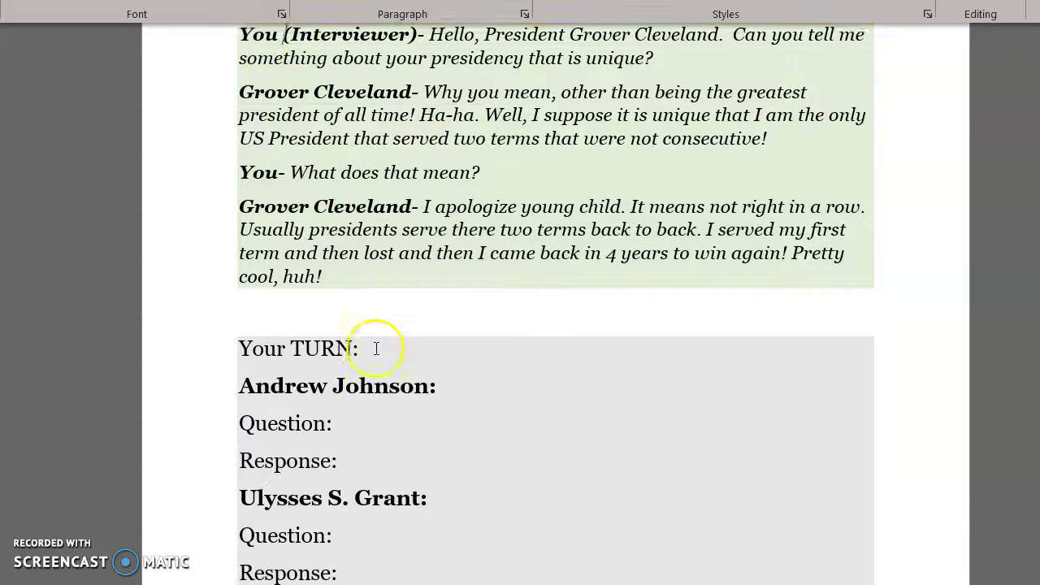
pyautogui.moveTo(242, 419); pyautogui.dragTo(340, 455)
pyautogui.scroll(-3, 339, 456)
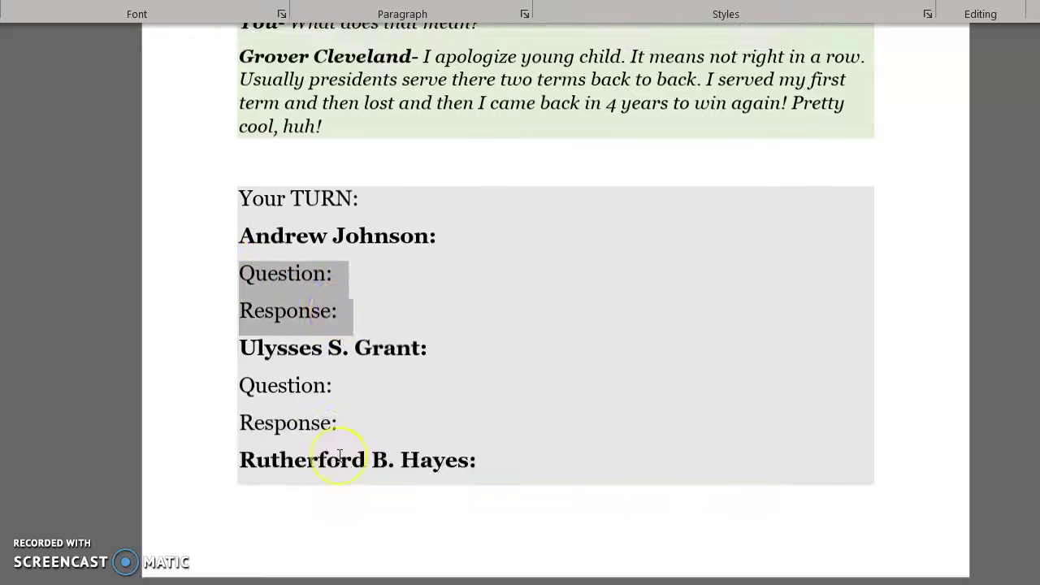
pyautogui.scroll(-2, 340, 456)
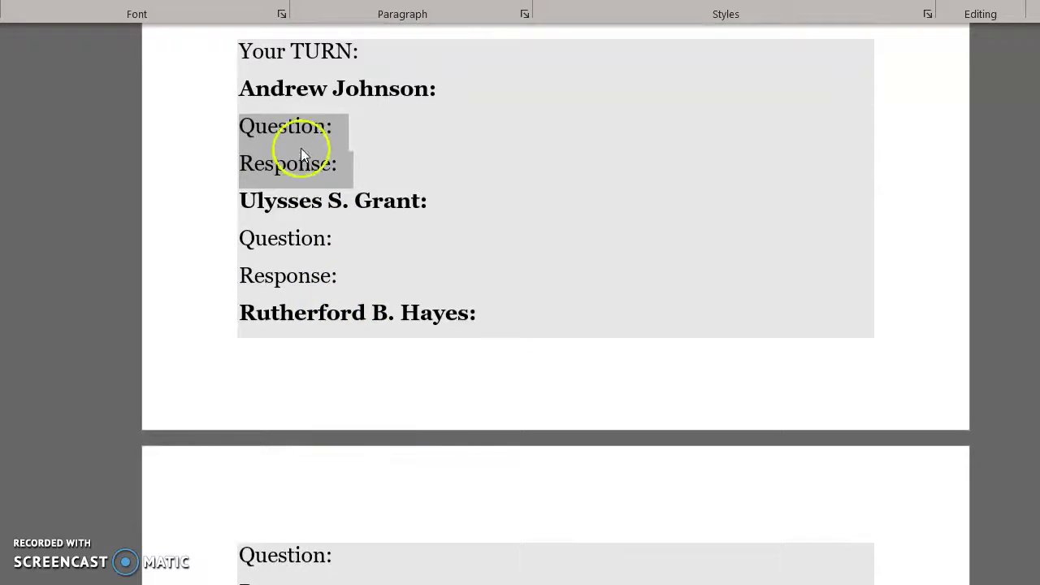
pyautogui.scroll(-3, 399, 126)
pyautogui.scroll(-9, 399, 126)
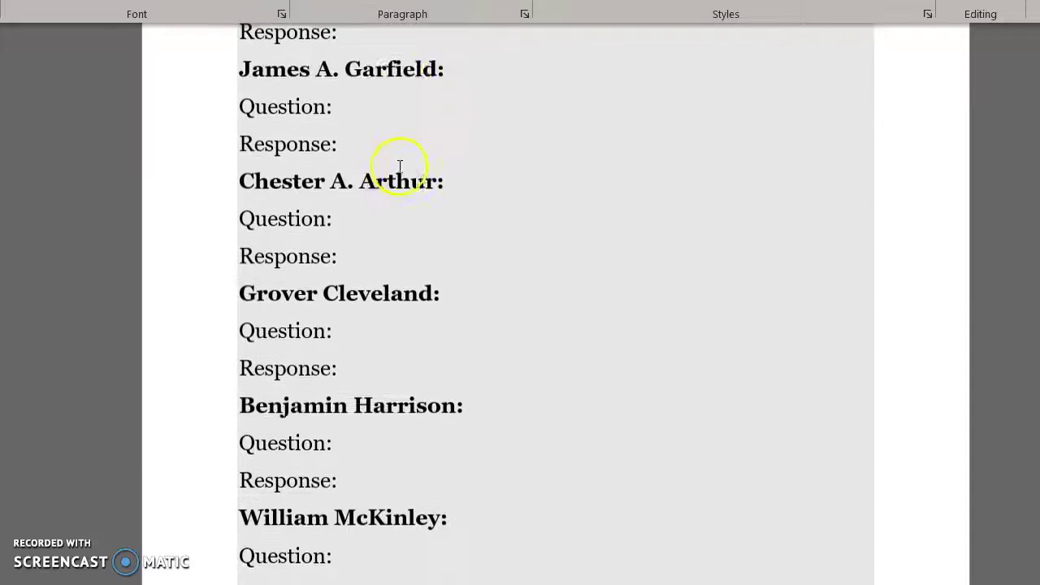
pyautogui.scroll(-9, 400, 184)
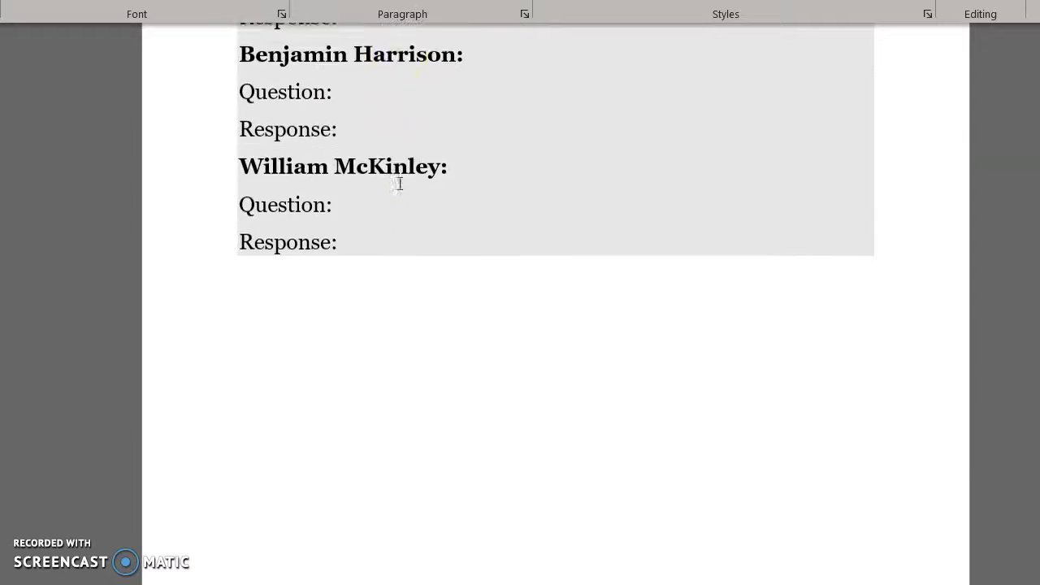
pyautogui.scroll(-5, 400, 183)
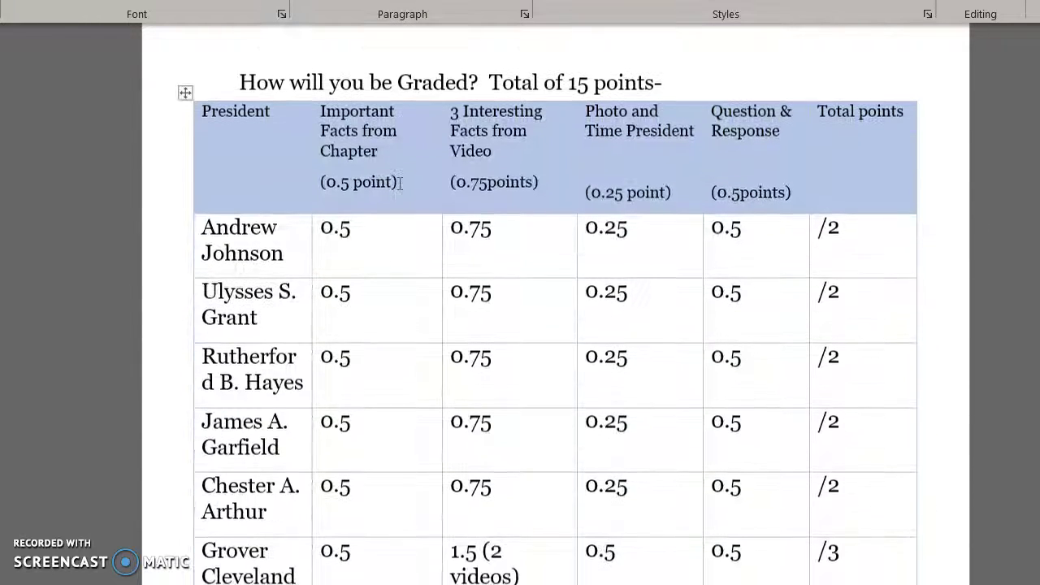
pyautogui.scroll(-3, 400, 183)
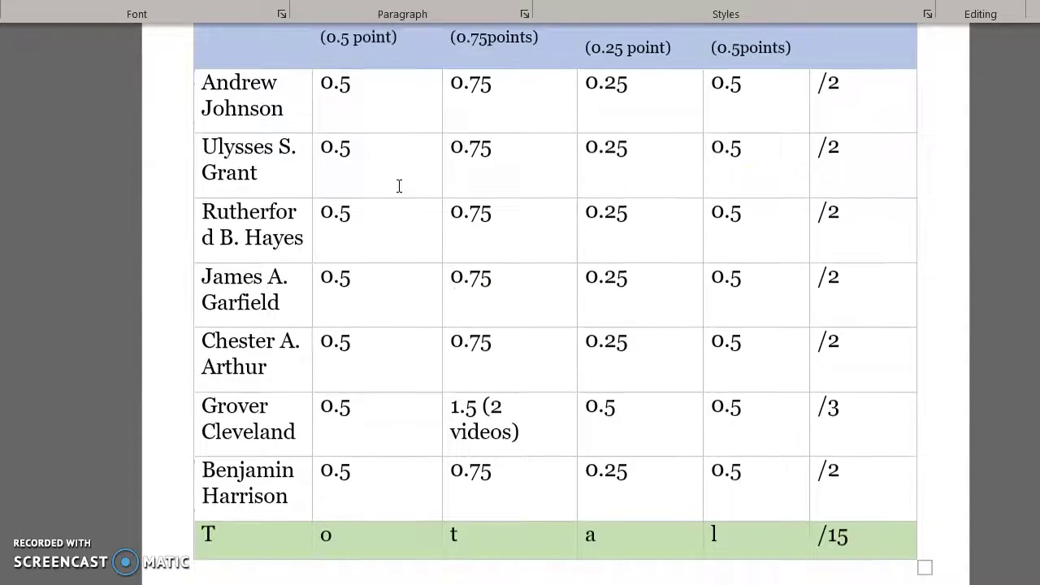
pyautogui.doubleClick(843, 534)
pyautogui.click(829, 478)
pyautogui.moveTo(847, 476); pyautogui.dragTo(801, 474)
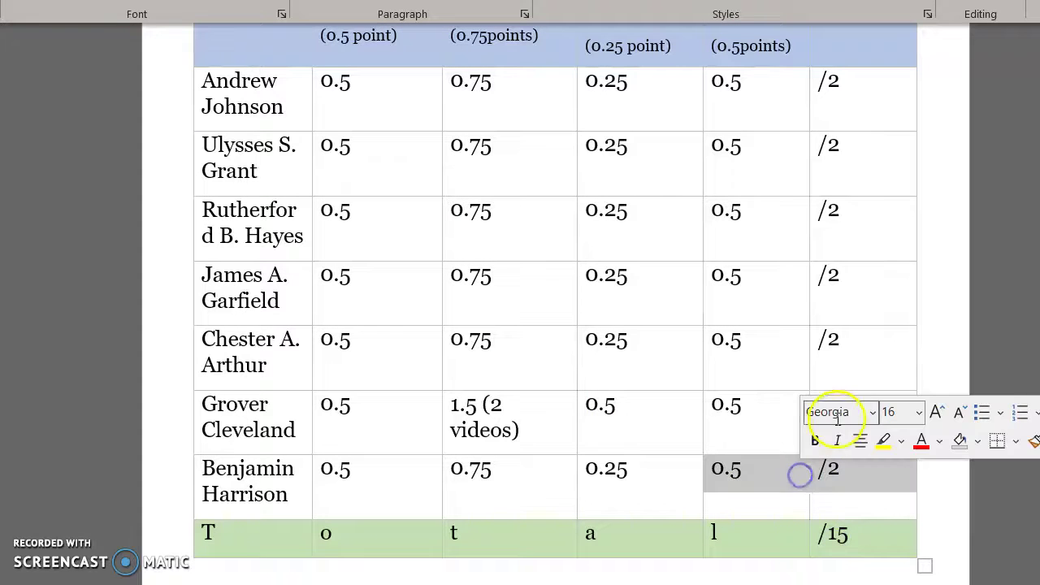
pyautogui.click(754, 413)
pyautogui.moveTo(834, 410); pyautogui.dragTo(817, 415)
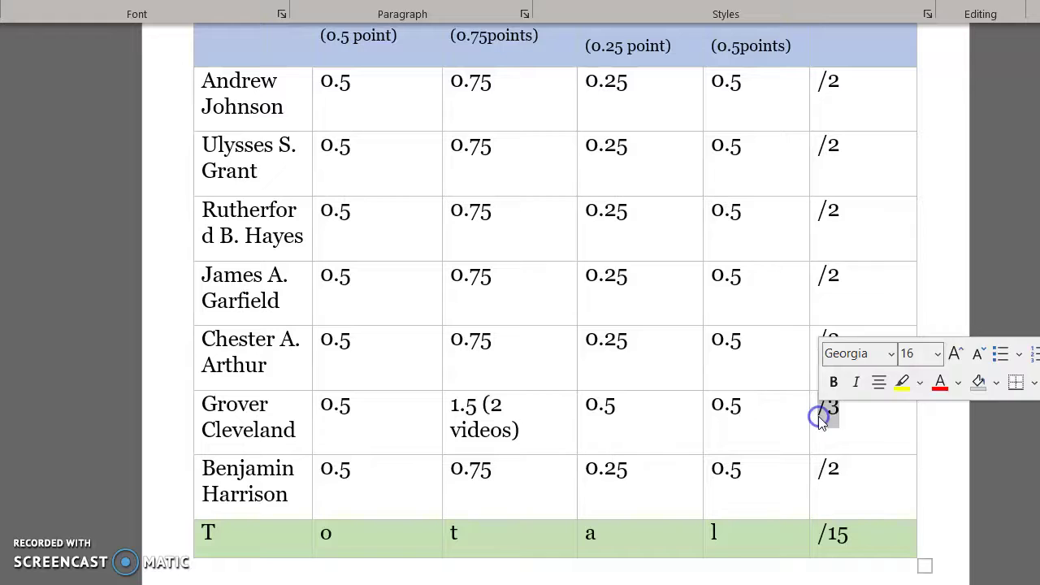
pyautogui.scroll(1, 477, 261)
pyautogui.scroll(2, 477, 260)
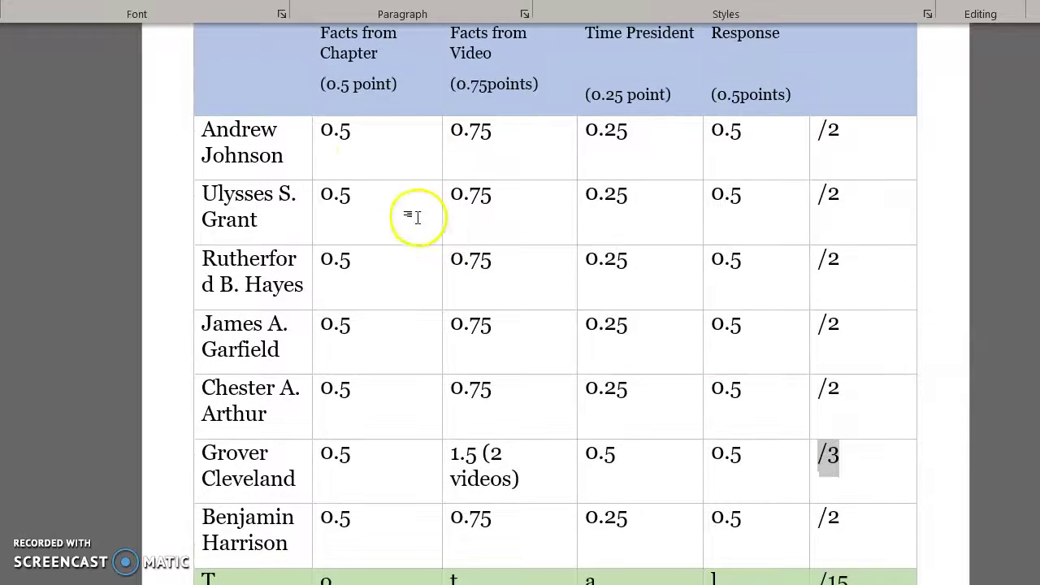
pyautogui.click(360, 144)
pyautogui.scroll(1, 362, 155)
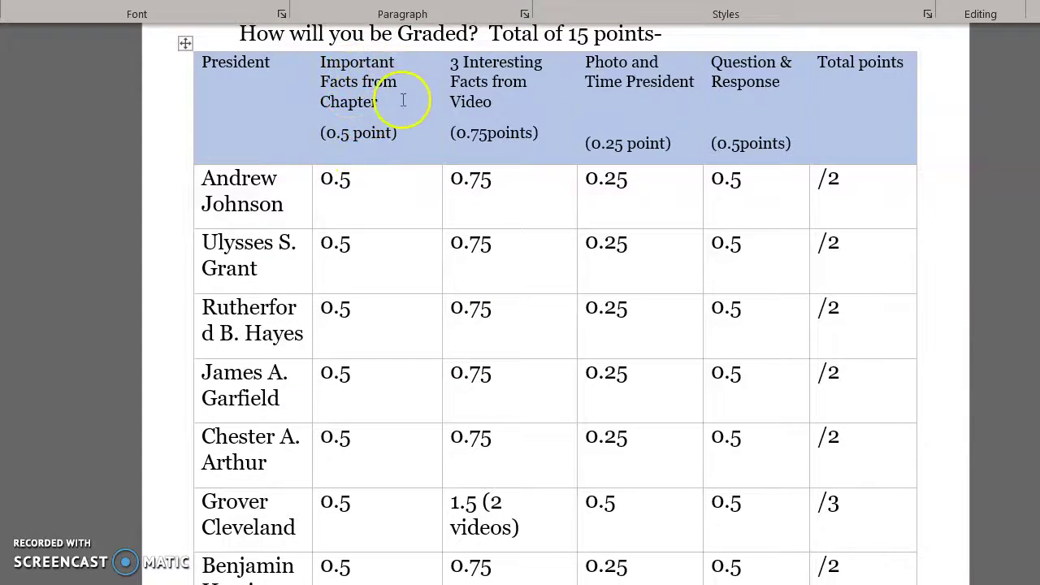
pyautogui.moveTo(550, 133); pyautogui.dragTo(490, 146)
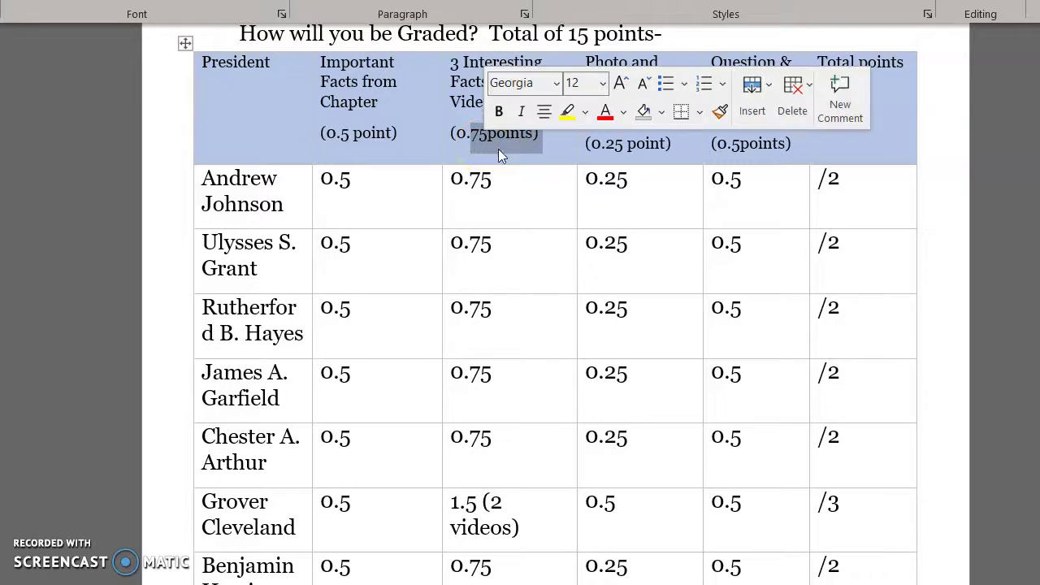
pyautogui.click(611, 145)
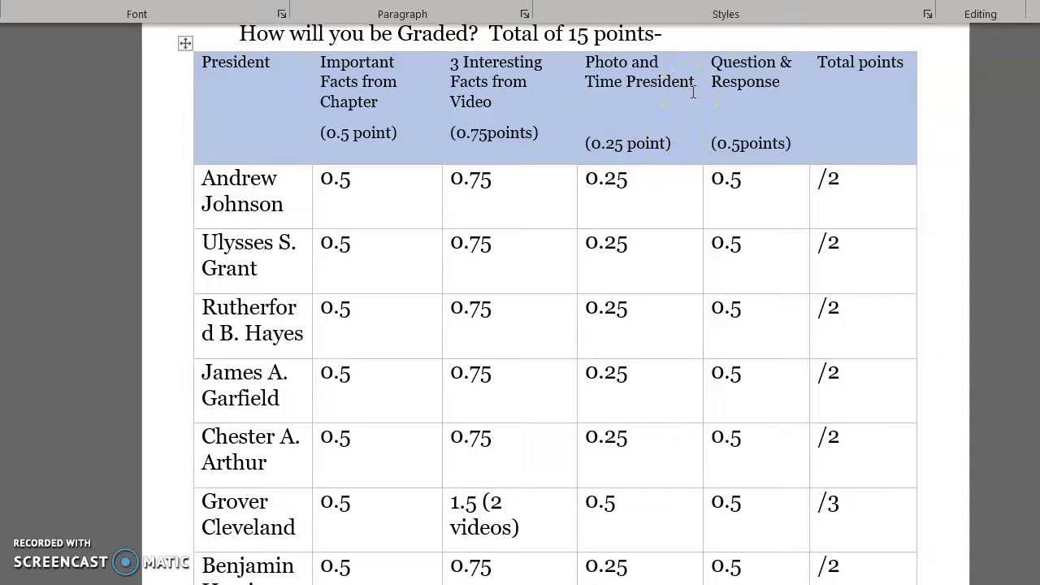
pyautogui.click(751, 119)
pyautogui.scroll(-3, 740, 155)
pyautogui.scroll(-2, 744, 157)
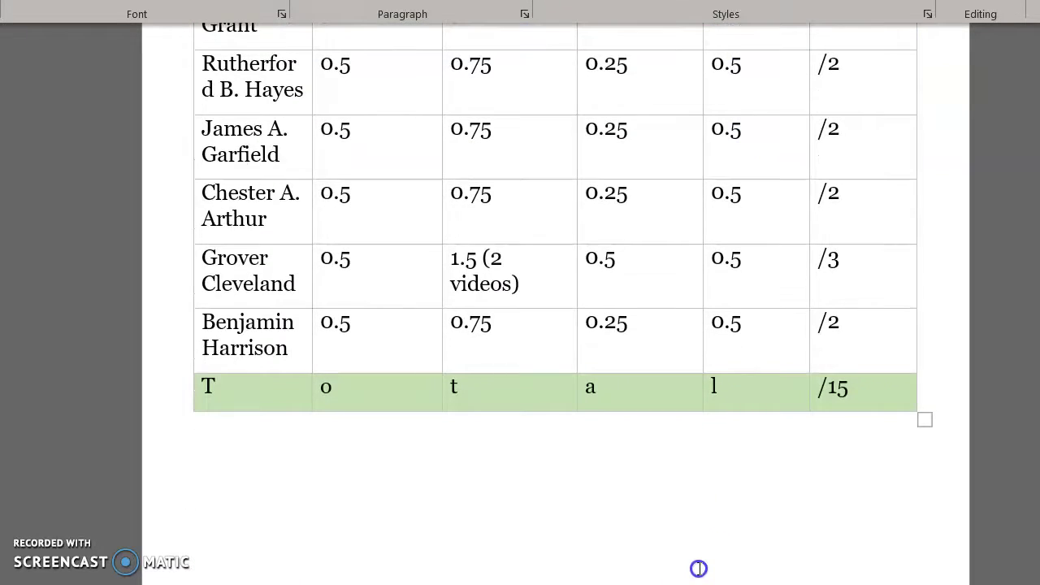
pyautogui.scroll(5, 696, 565)
pyautogui.scroll(15, 700, 559)
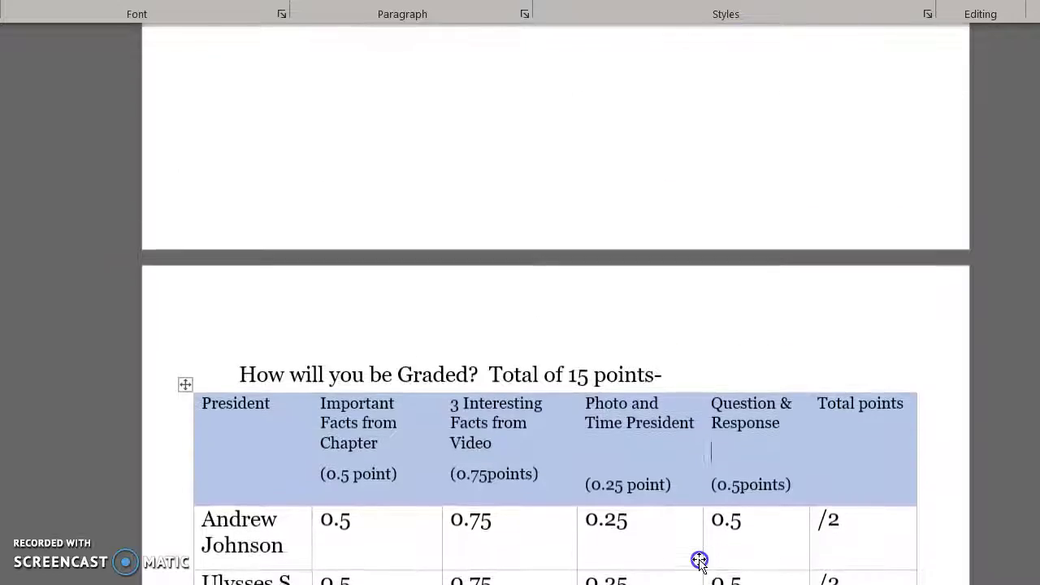